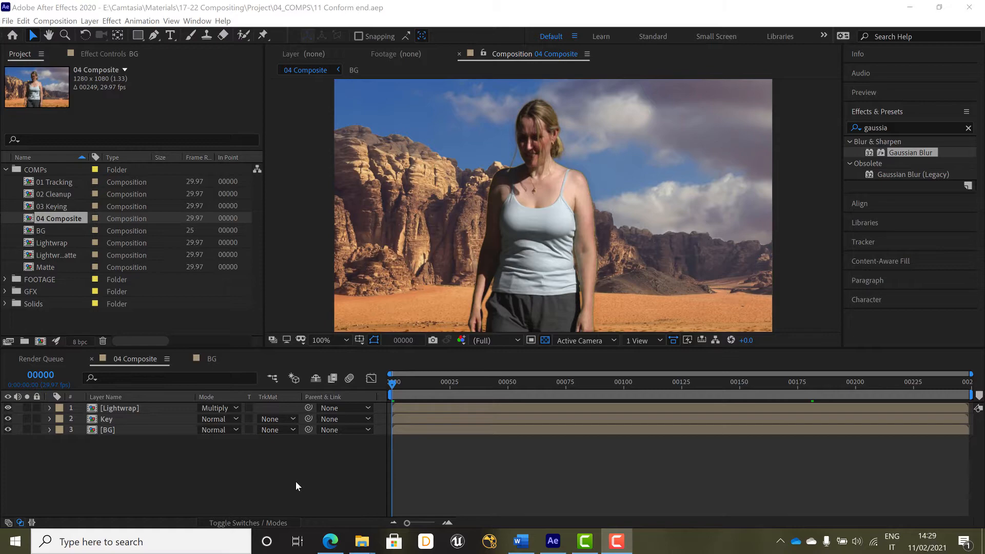
Step: Duplicate the 04 Composite composition and rename the copy 05 Conform
{"action": "left_click", "coordinate": [29, 220]}
{"action": "key", "text": "ctrl+d"}
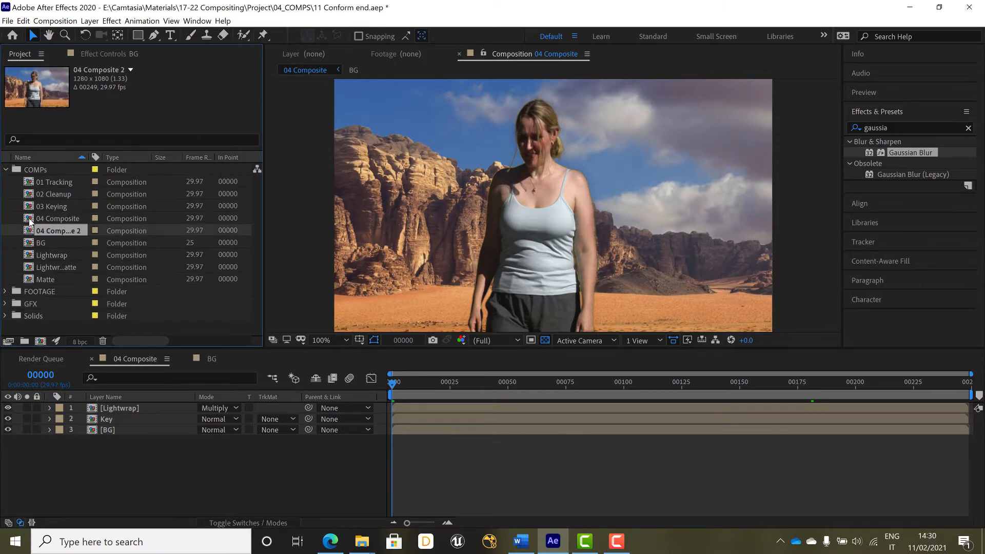
{"action": "key", "text": "Return"}
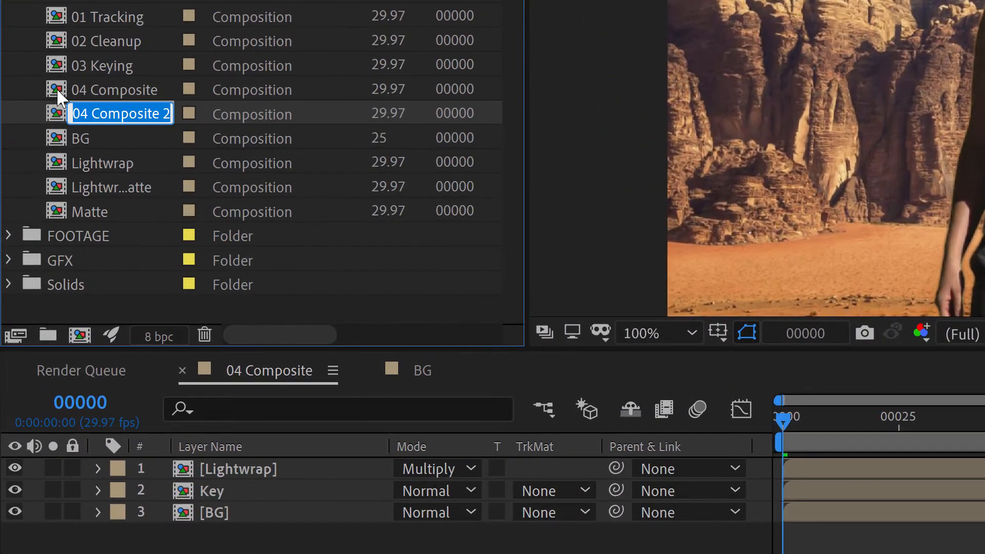
{"action": "type", "text": "05"}
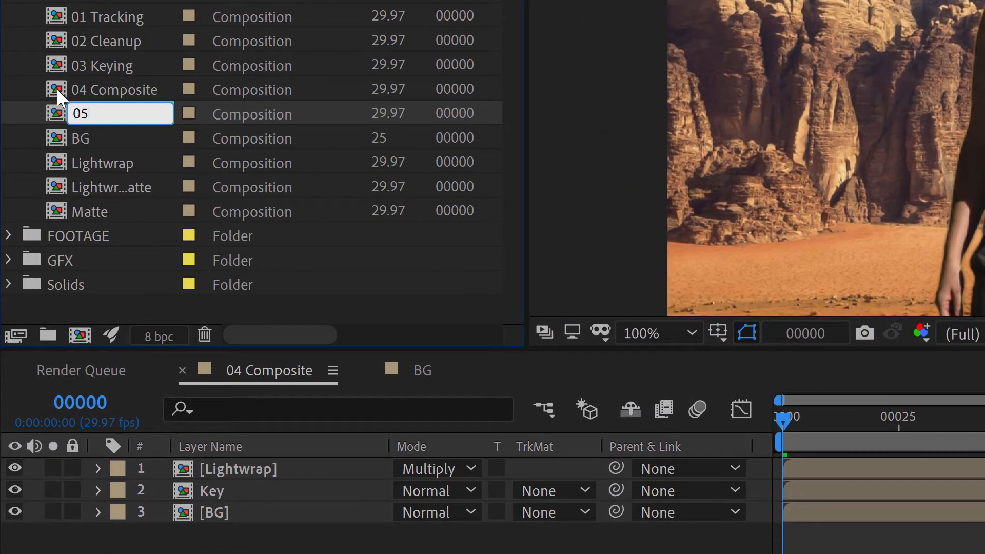
{"action": "type", "text": " Conform"}
{"action": "key", "text": "Return"}
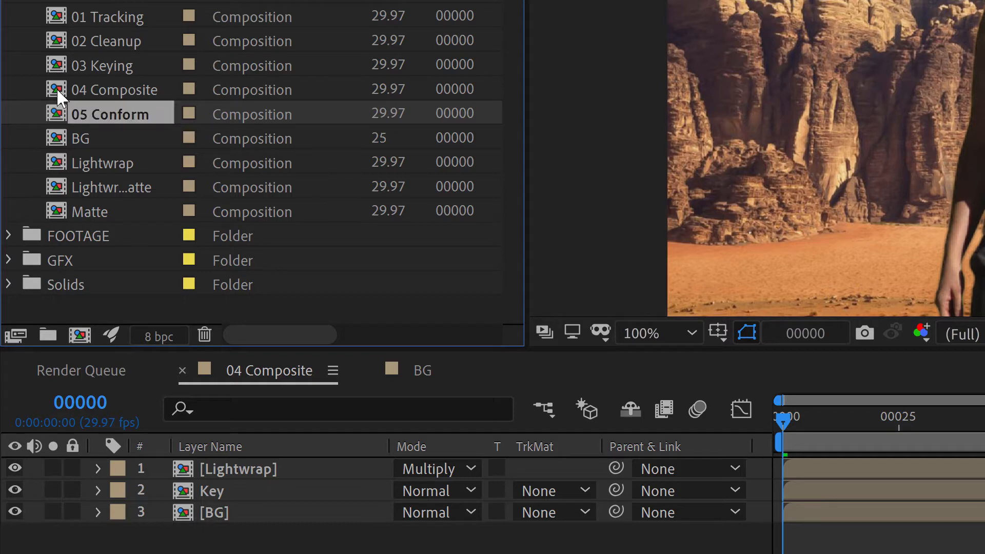
Step: Open the 05 Conform composition and apply the Levels effect to its BG layer
{"action": "key", "text": "Return"}
{"action": "double_click", "coordinate": [55, 111]}
{"action": "left_click", "coordinate": [178, 371]}
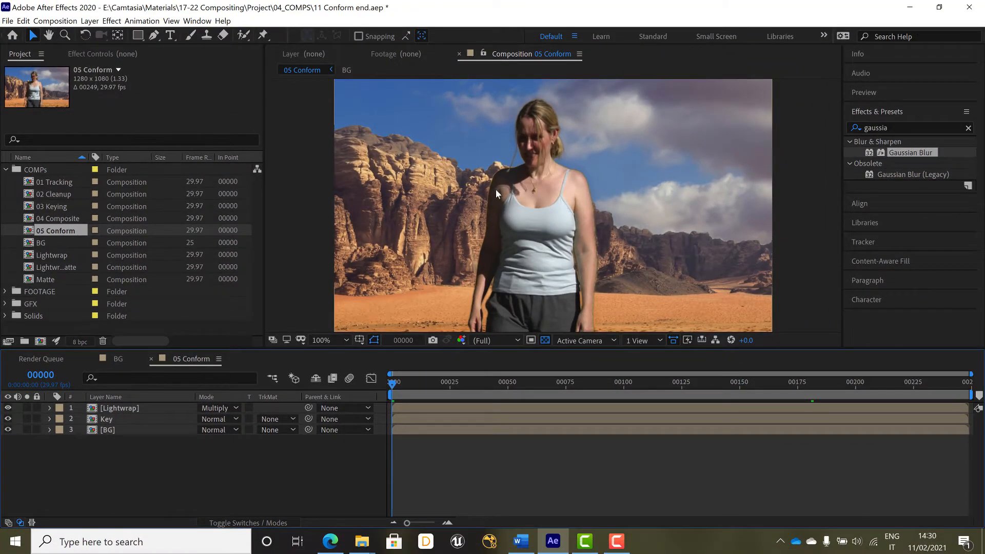
{"action": "left_click", "coordinate": [142, 431]}
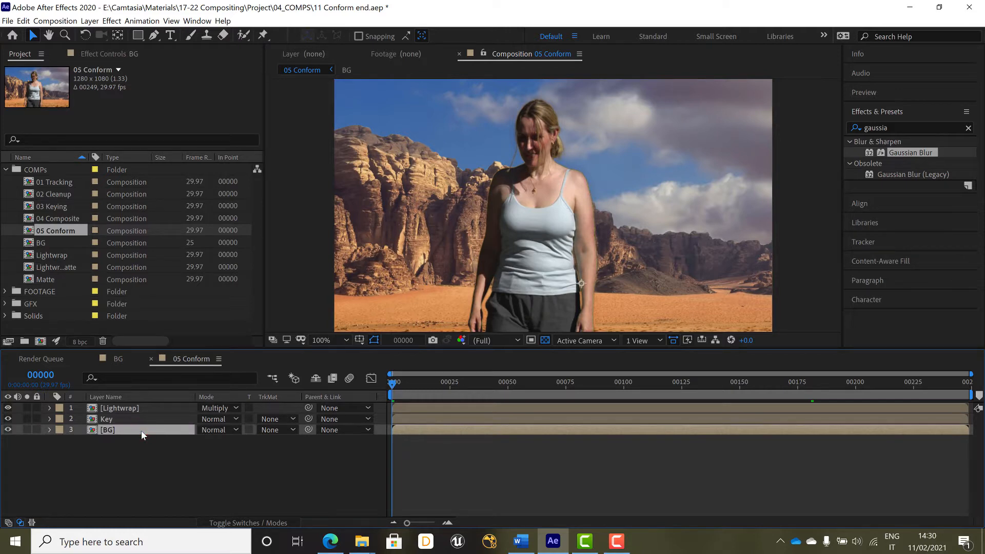
{"action": "left_click", "coordinate": [911, 128]}
{"action": "type", "text": "level"}
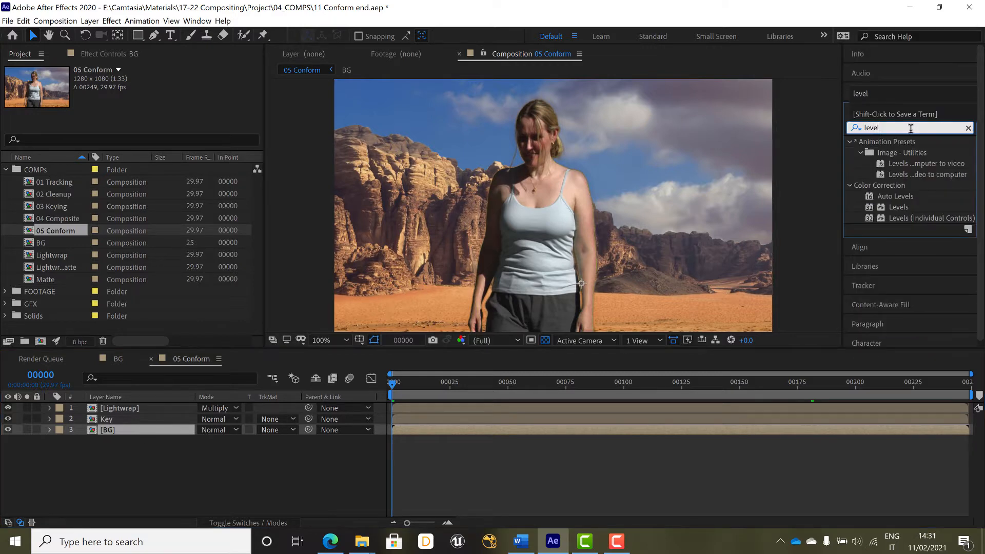
{"action": "left_click_drag", "start_coordinate": [902, 206], "coordinate": [128, 431]}
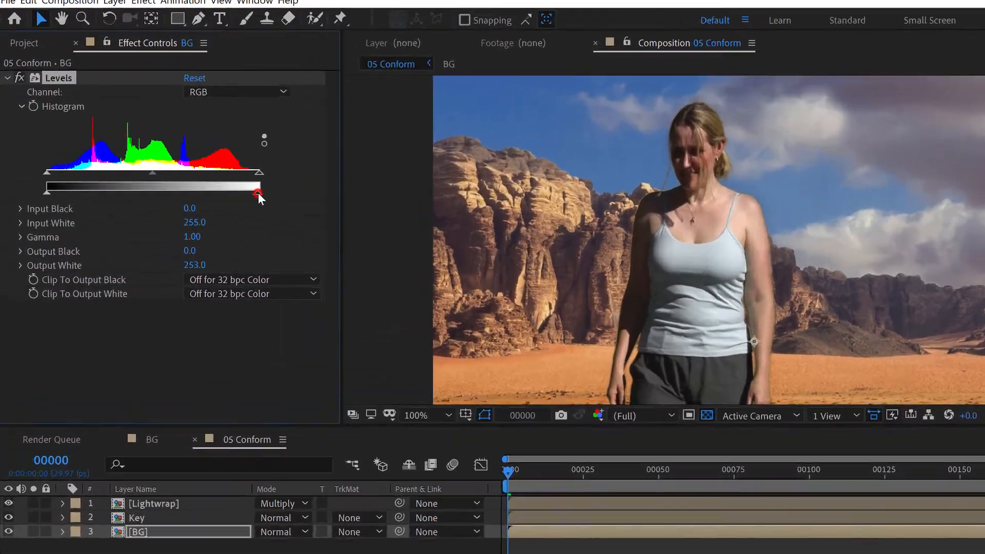
Step: Set the BG Levels Output White to 246 and Output Black to 14, then collapse the effect
{"action": "left_click_drag", "start_coordinate": [200, 170], "coordinate": [185, 169]}
{"action": "left_click_drag", "start_coordinate": [293, 217], "coordinate": [309, 220]}
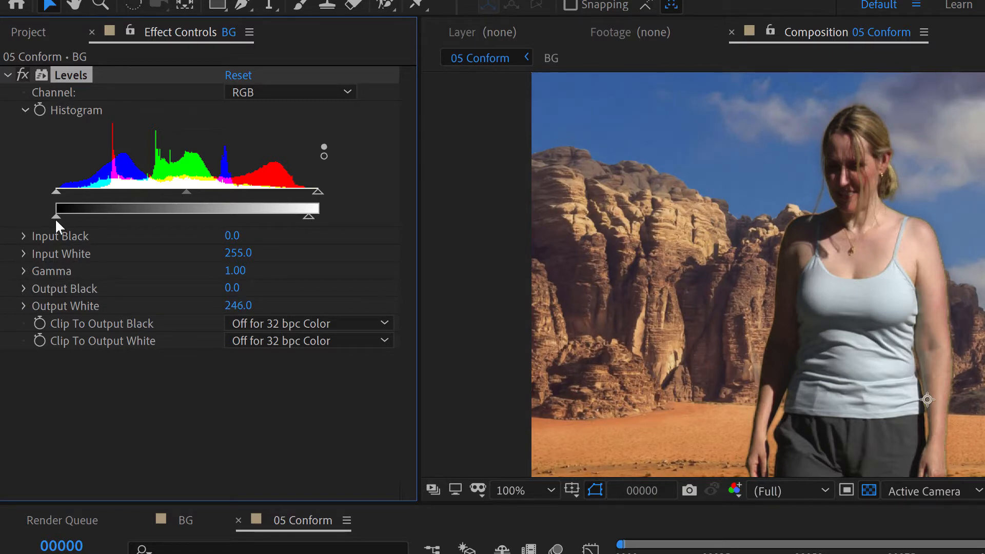
{"action": "mouse_move", "coordinate": [56, 215]}
{"action": "left_mouse_down"}
{"action": "mouse_move", "coordinate": [76, 217]}
{"action": "mouse_move", "coordinate": [71, 225]}
{"action": "left_mouse_up"}
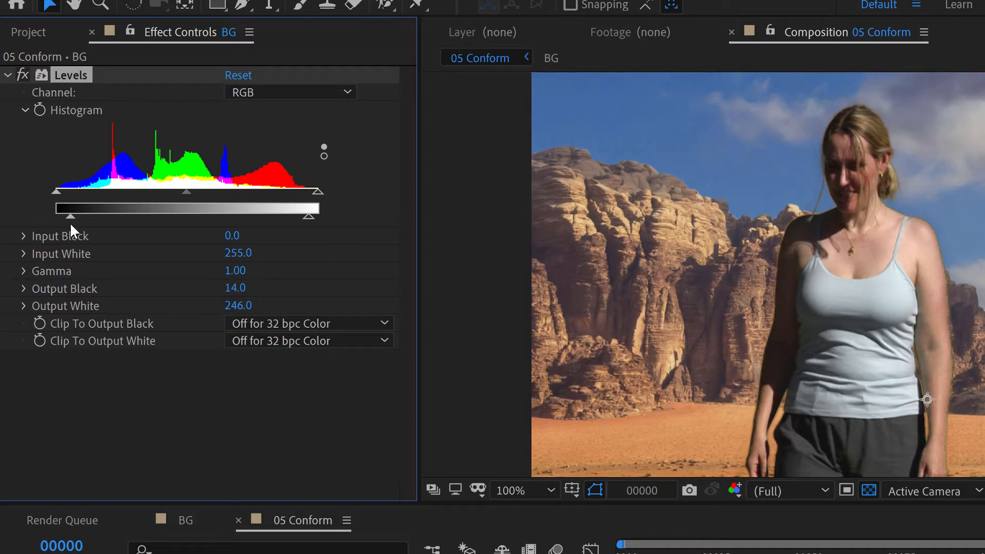
{"action": "left_click", "coordinate": [24, 110]}
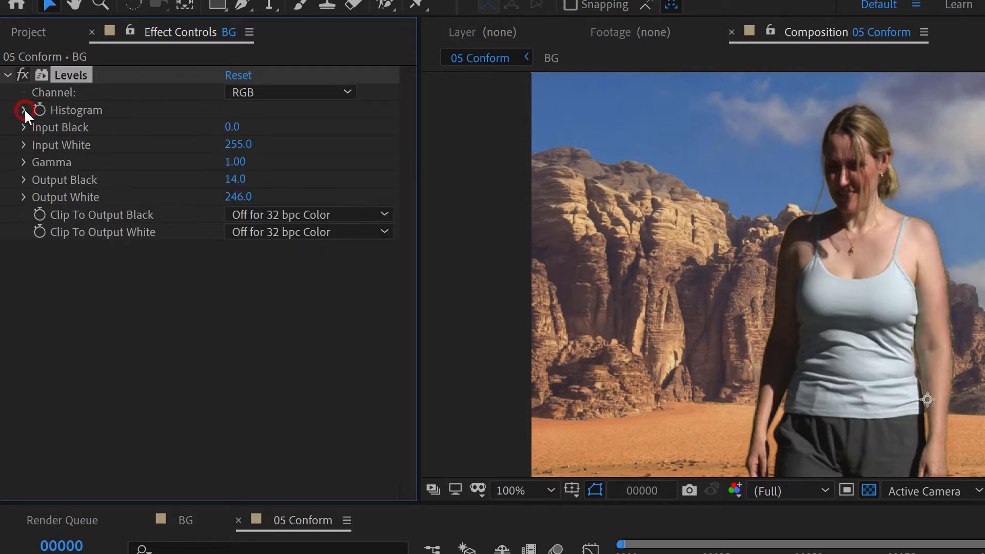
{"action": "left_click", "coordinate": [8, 77]}
{"action": "left_click", "coordinate": [158, 225]}
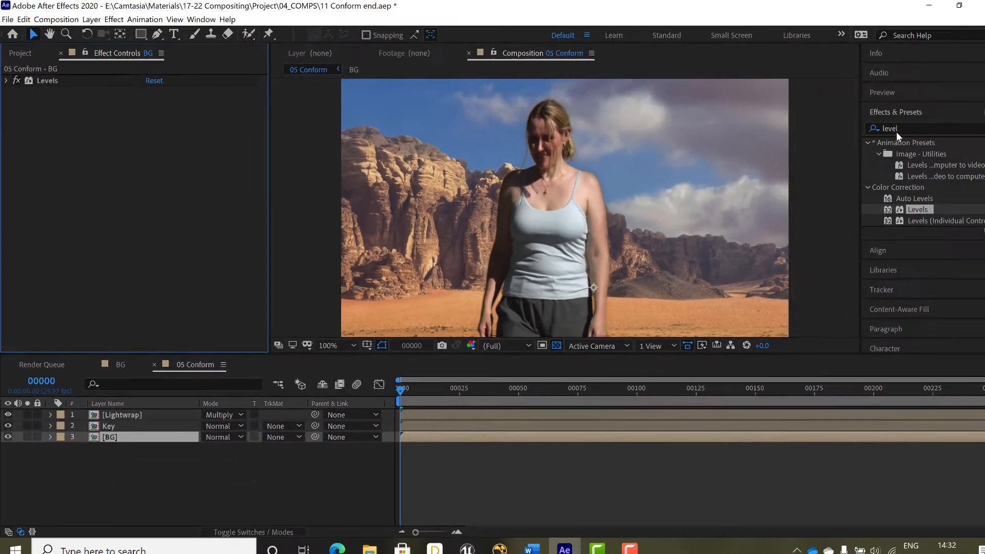
Step: Search the effects for curves and apply Curves to the BG layer
{"action": "left_click", "coordinate": [882, 129]}
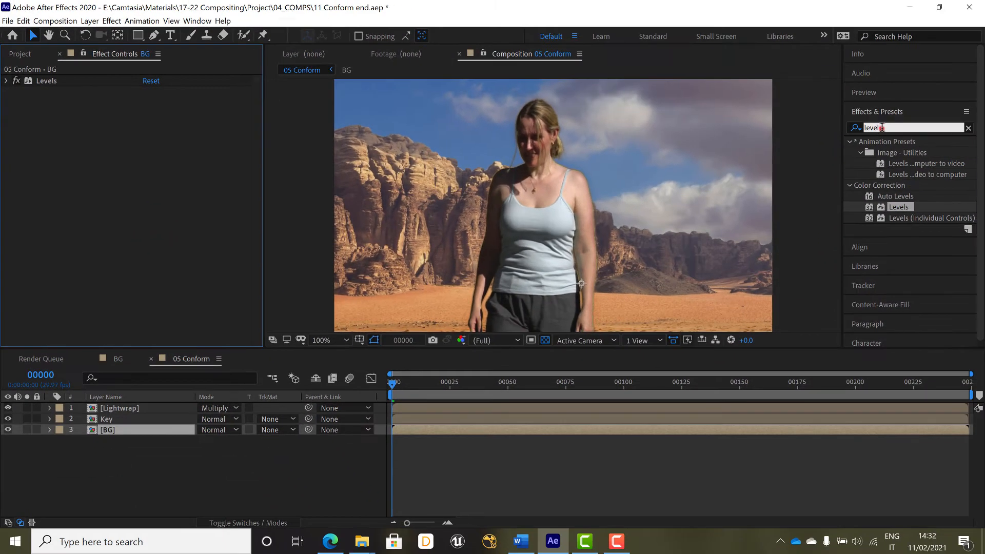
{"action": "type", "text": "curves"}
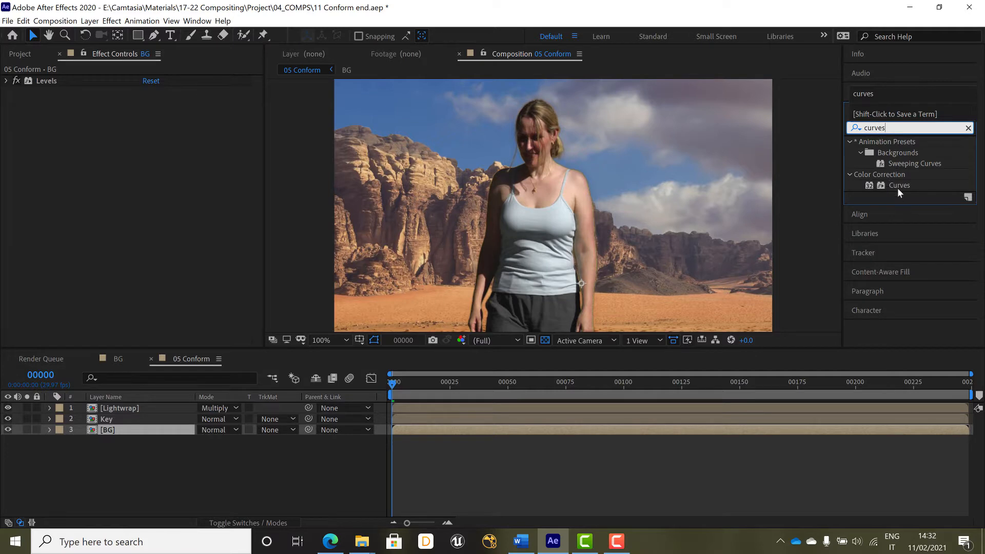
{"action": "mouse_move", "coordinate": [900, 185]}
{"action": "left_mouse_down"}
{"action": "mouse_move", "coordinate": [127, 198]}
{"action": "mouse_move", "coordinate": [61, 107]}
{"action": "mouse_move", "coordinate": [53, 79]}
{"action": "left_mouse_up"}
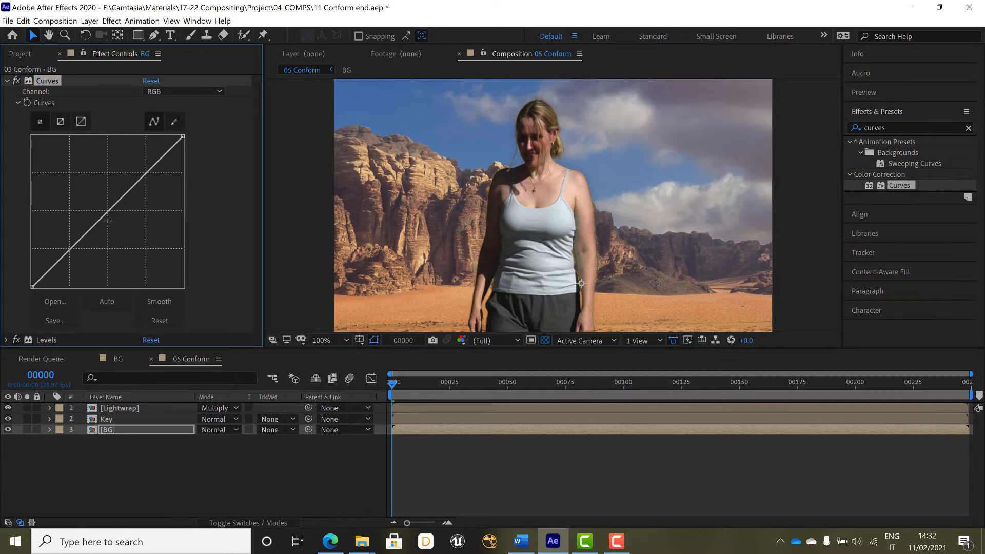
Step: Add points on the Curves graph and pull the shadow point slightly down to deepen the darks
{"action": "left_click", "coordinate": [108, 212]}
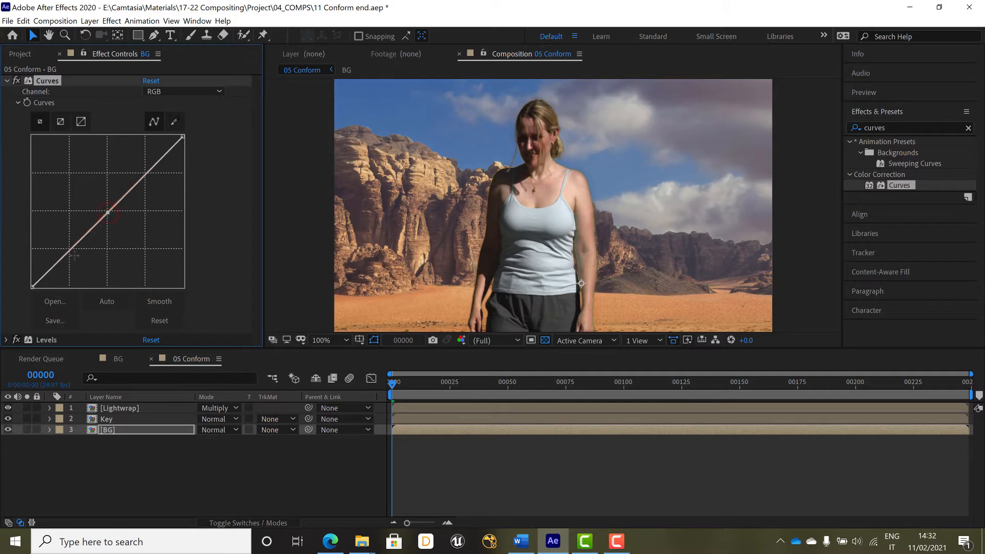
{"action": "left_click_drag", "start_coordinate": [72, 248], "coordinate": [75, 253]}
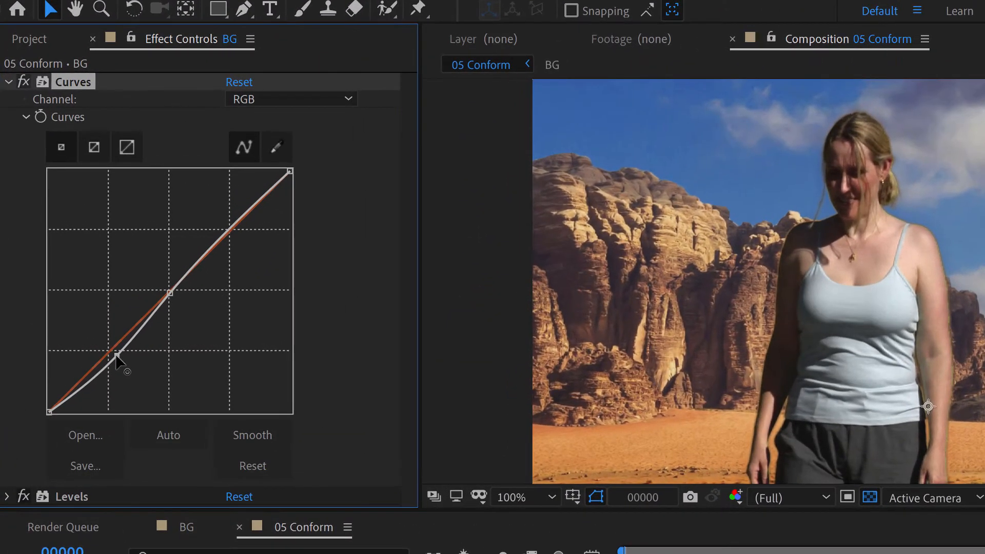
{"action": "left_click_drag", "start_coordinate": [117, 356], "coordinate": [117, 357]}
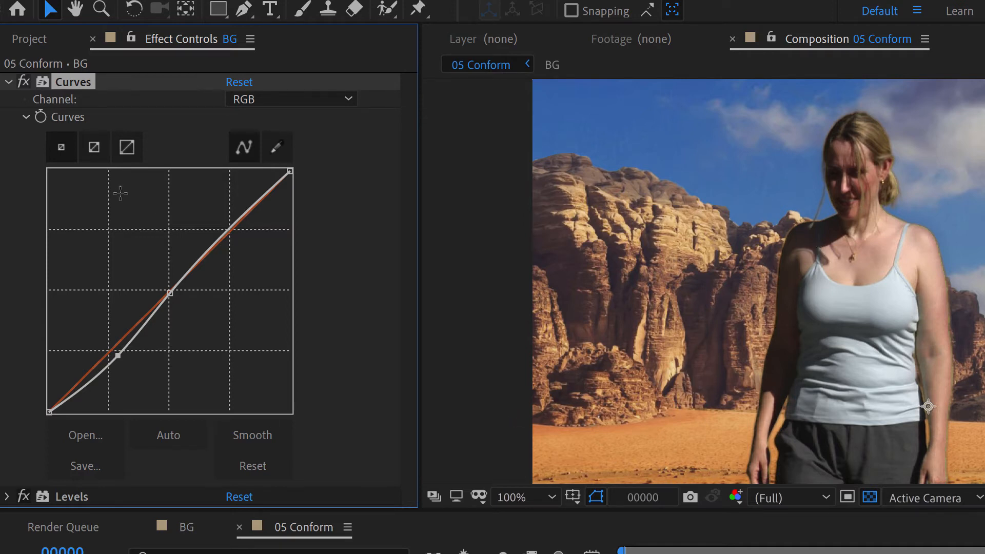
{"action": "left_click", "coordinate": [6, 81]}
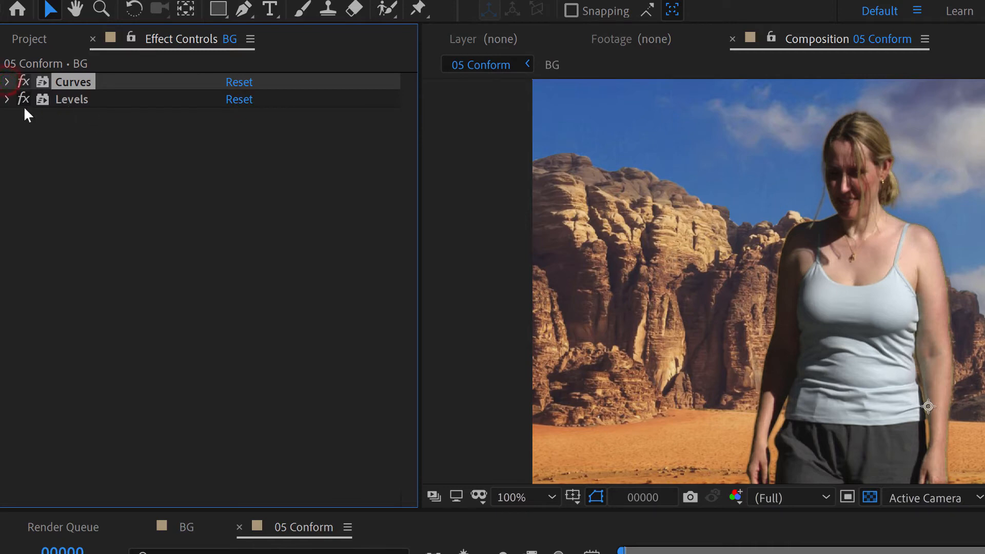
Step: Set the BG Levels Input White to 231 and Gamma to 1.11
{"action": "left_click", "coordinate": [6, 100]}
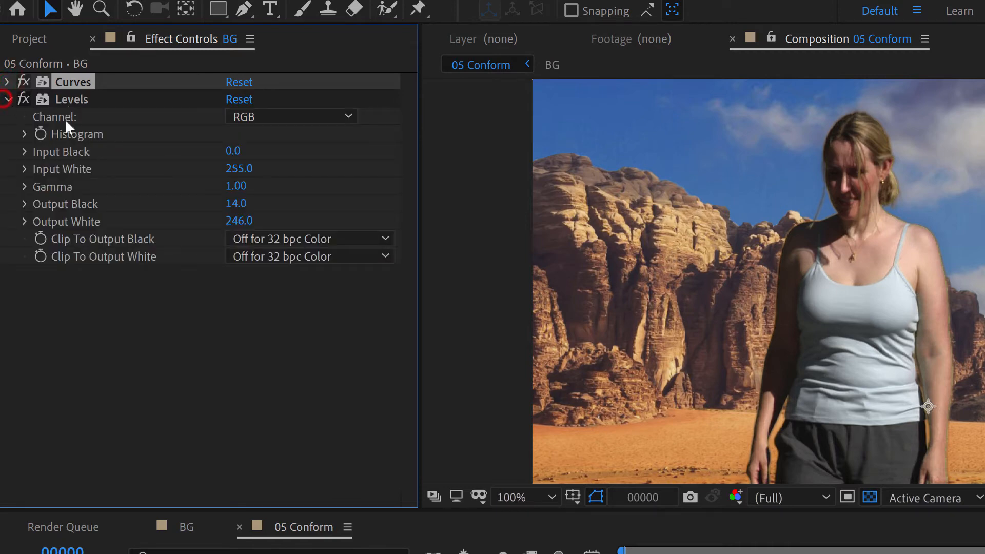
{"action": "left_click", "coordinate": [23, 135]}
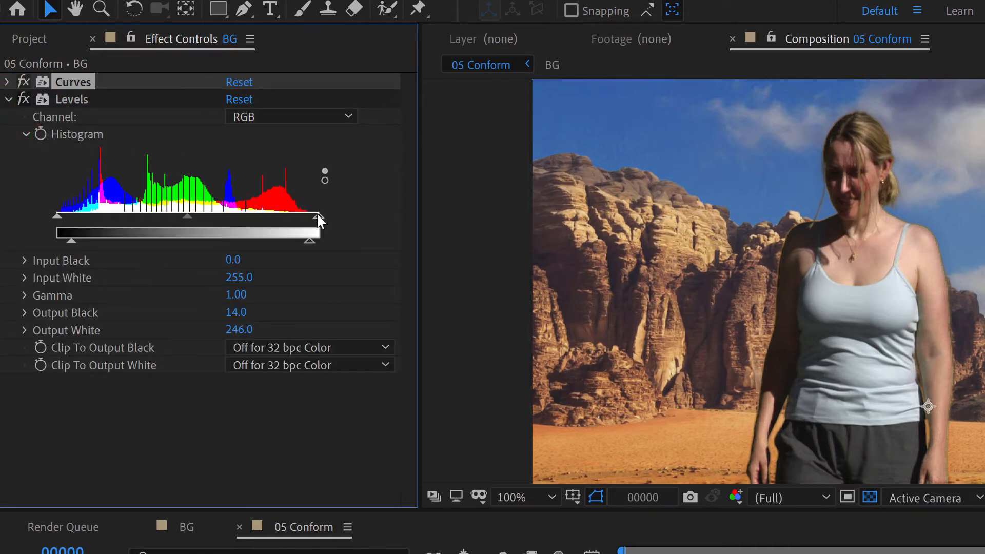
{"action": "left_click_drag", "start_coordinate": [317, 216], "coordinate": [293, 213]}
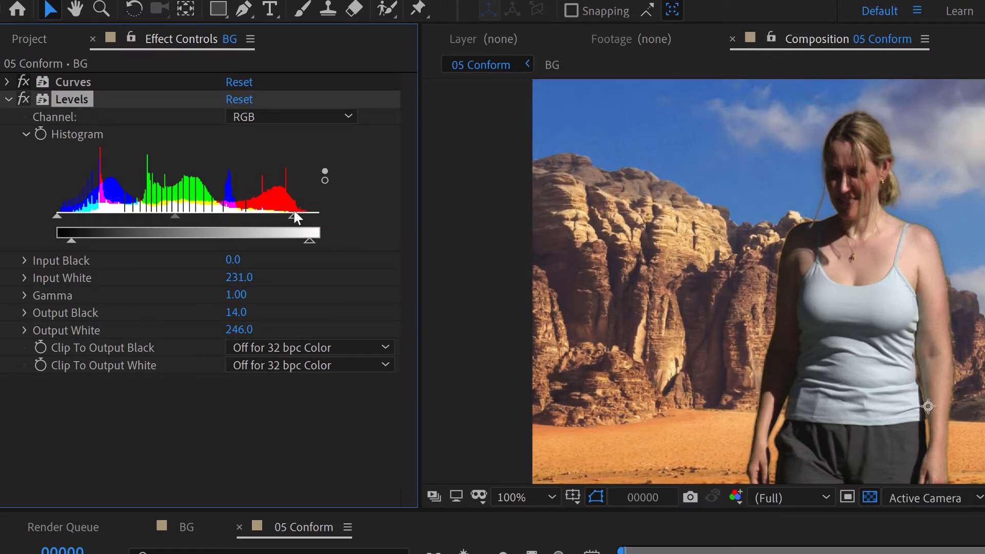
{"action": "left_click_drag", "start_coordinate": [174, 214], "coordinate": [166, 214]}
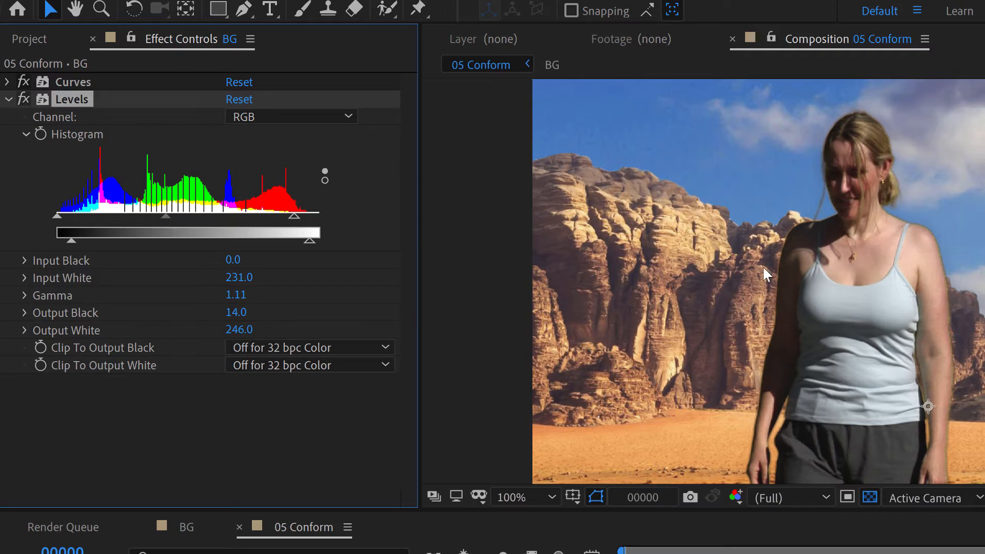
{"action": "left_click", "coordinate": [9, 99]}
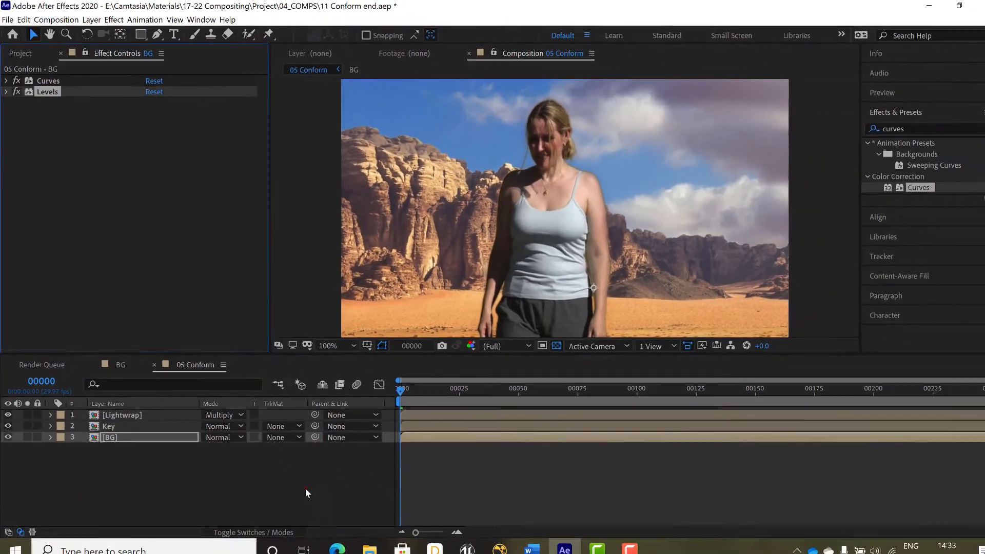
Step: Copy the Curves and Levels effects from the BG layer and paste them onto the Lightwrap layer
{"action": "left_click", "coordinate": [299, 480]}
{"action": "left_click", "coordinate": [51, 81]}
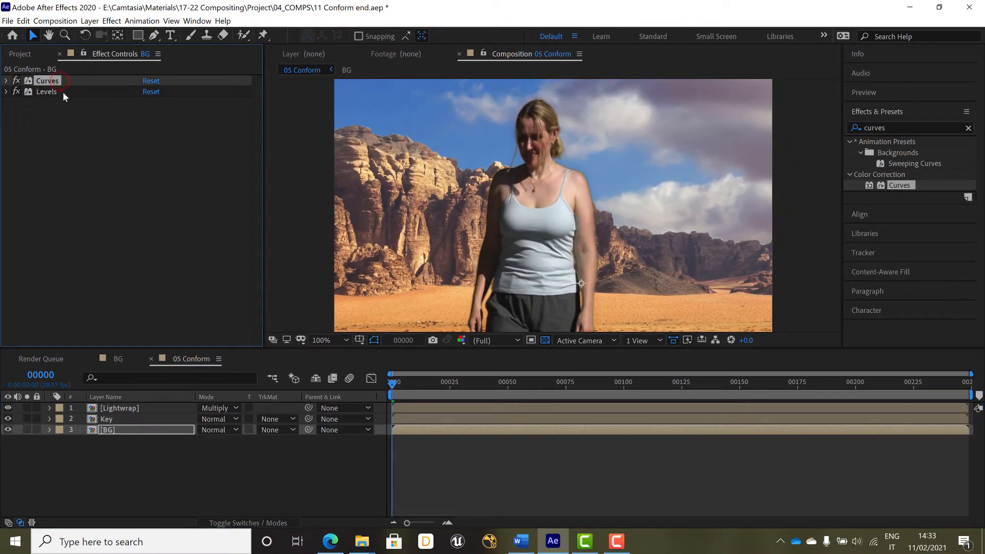
{"action": "left_click", "coordinate": [66, 92], "text": "shift"}
{"action": "key", "text": "ctrl+c"}
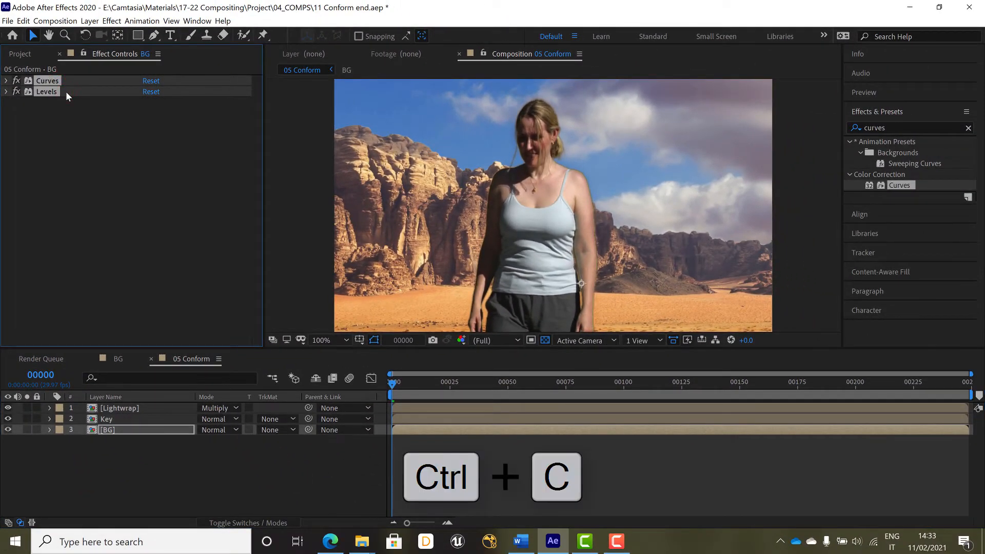
{"action": "left_click", "coordinate": [140, 407]}
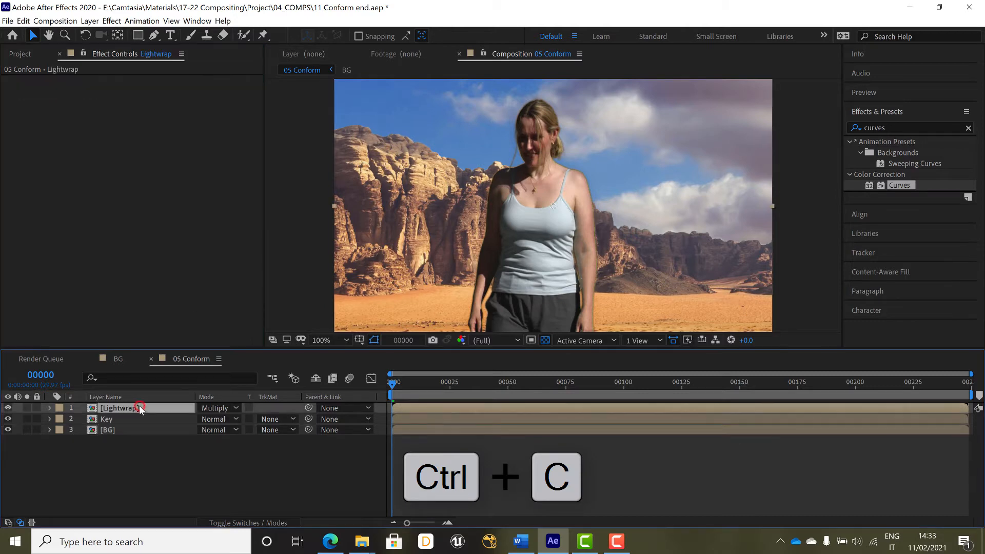
{"action": "key", "text": "ctrl+v"}
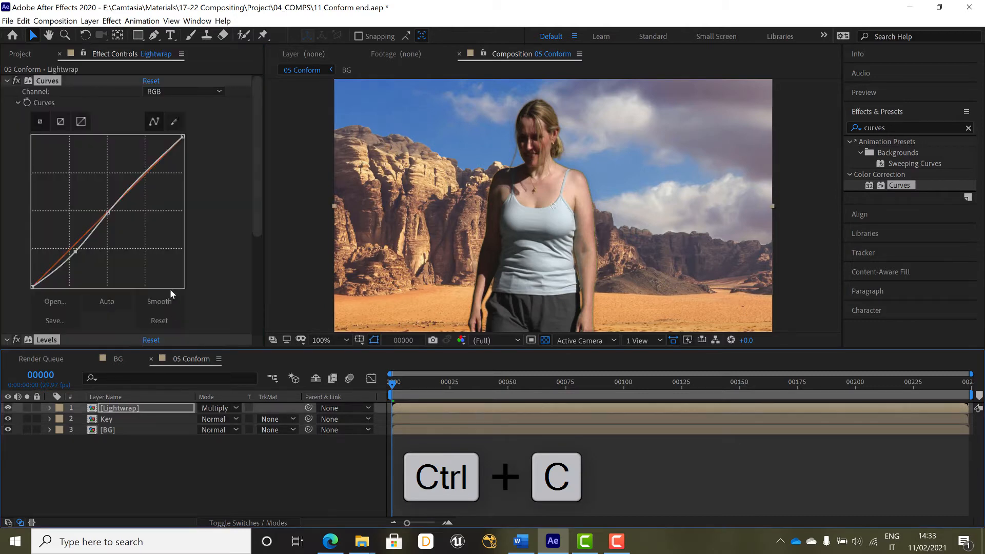
Step: Review the effects applied to the Lightwrap, Key and BG layers
{"action": "left_click", "coordinate": [6, 81]}
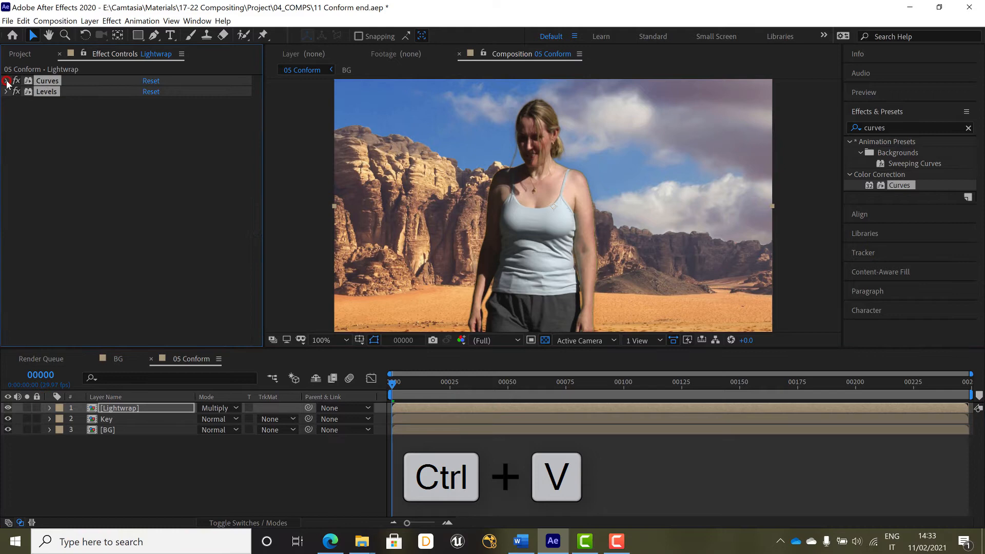
{"action": "left_click", "coordinate": [75, 153]}
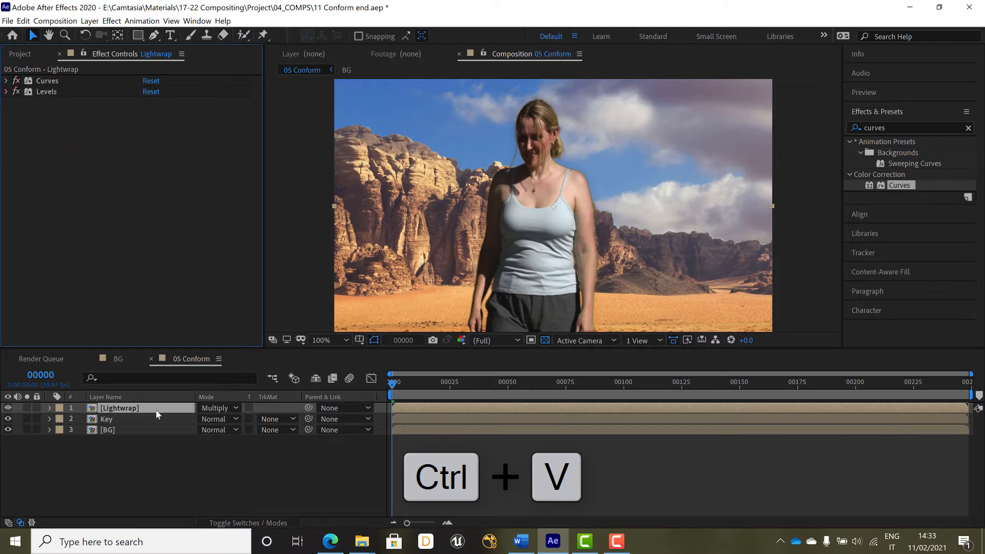
{"action": "left_click", "coordinate": [126, 433]}
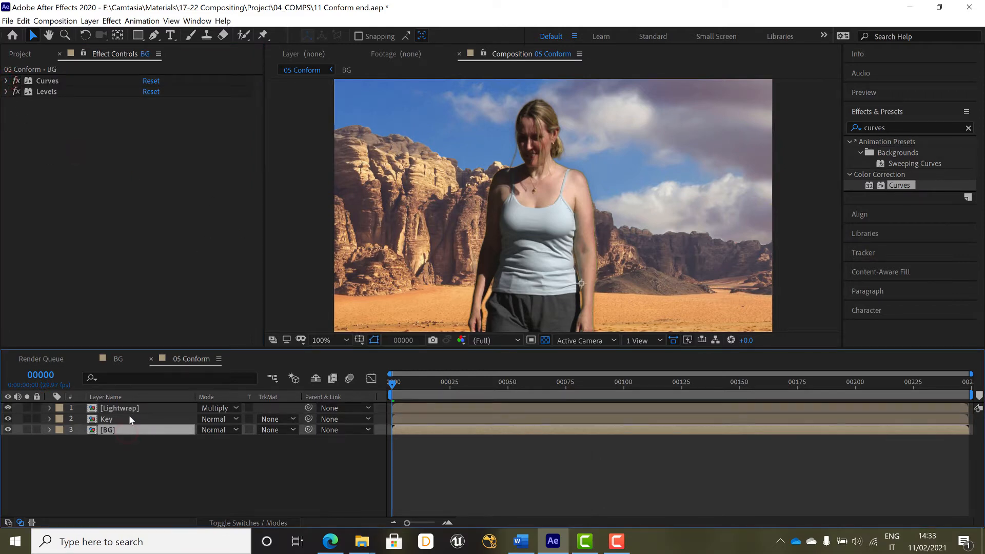
{"action": "left_click", "coordinate": [129, 418]}
{"action": "left_click", "coordinate": [125, 430]}
{"action": "left_click", "coordinate": [149, 420]}
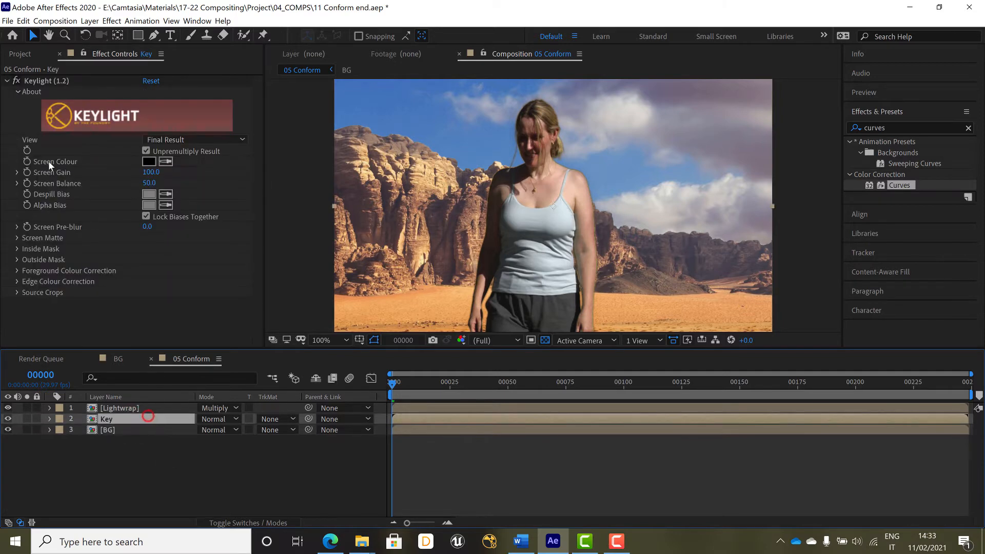
{"action": "left_click", "coordinate": [7, 81]}
{"action": "left_click", "coordinate": [158, 476]}
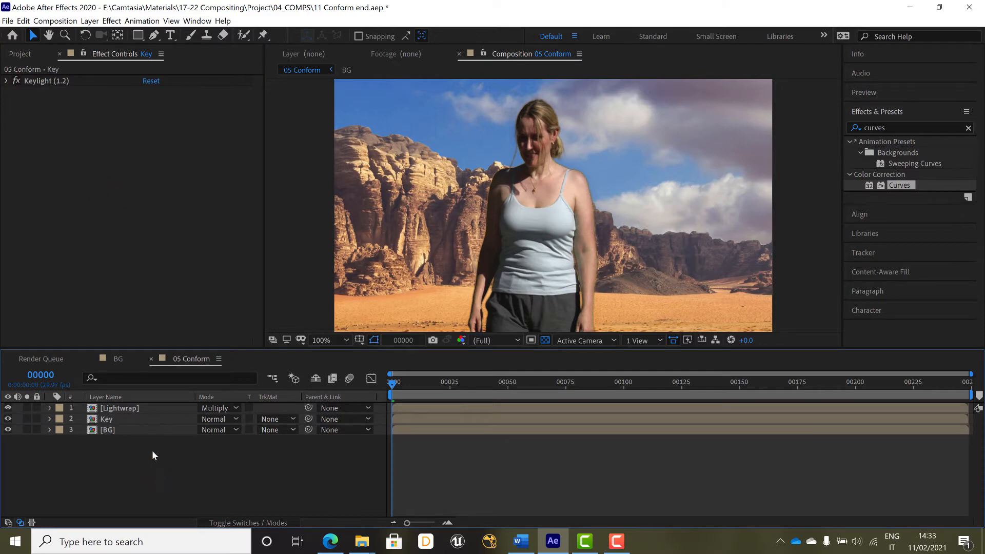
{"action": "left_click", "coordinate": [115, 430]}
{"action": "left_click", "coordinate": [149, 177]}
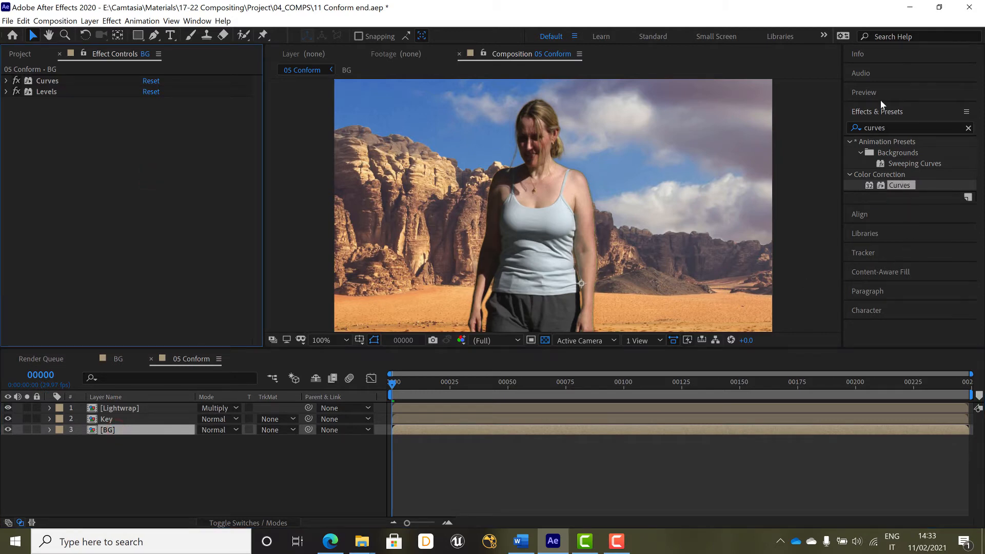
Step: Search the effects for hue and apply Hue/Saturation to the BG layer
{"action": "left_click", "coordinate": [889, 129]}
{"action": "double_click", "coordinate": [889, 129]}
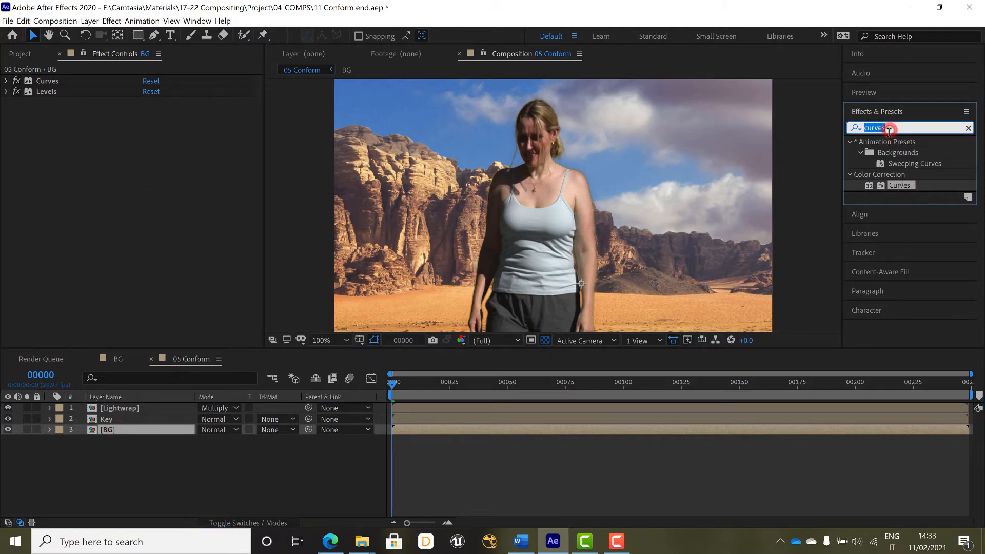
{"action": "type", "text": "hue"}
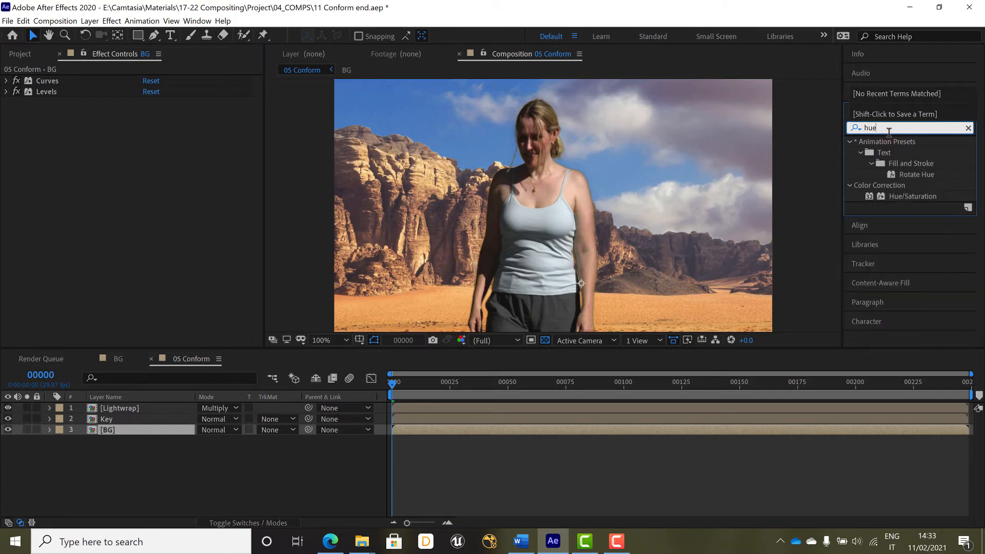
{"action": "left_click_drag", "start_coordinate": [889, 196], "coordinate": [122, 250]}
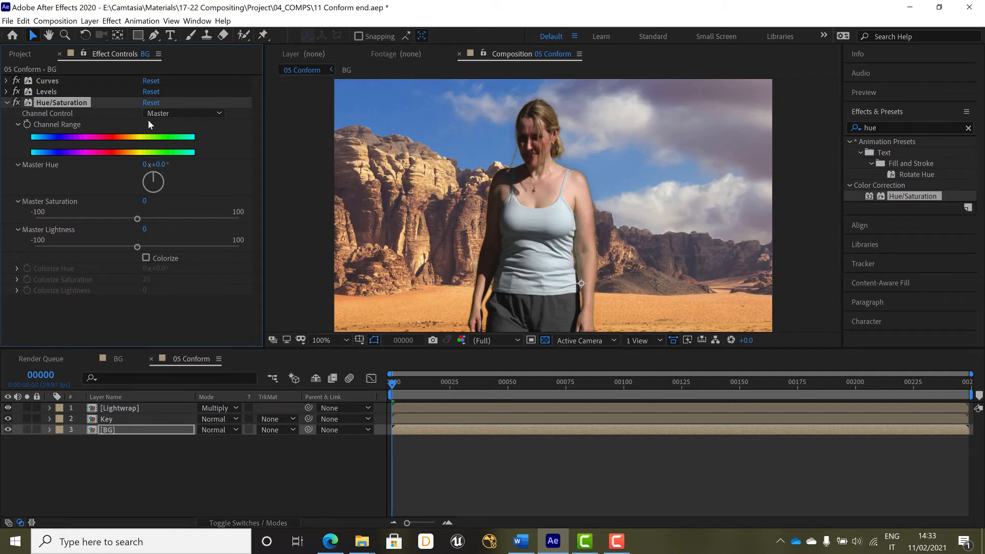
Step: Switch the Hue/Saturation channel to Reds and set Red Saturation to -24
{"action": "left_click", "coordinate": [200, 114]}
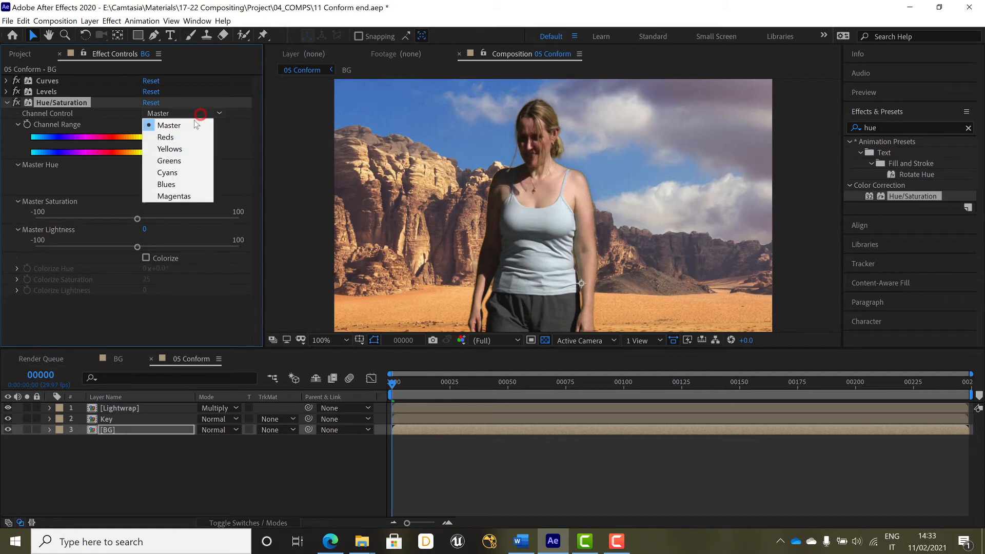
{"action": "left_click", "coordinate": [179, 137]}
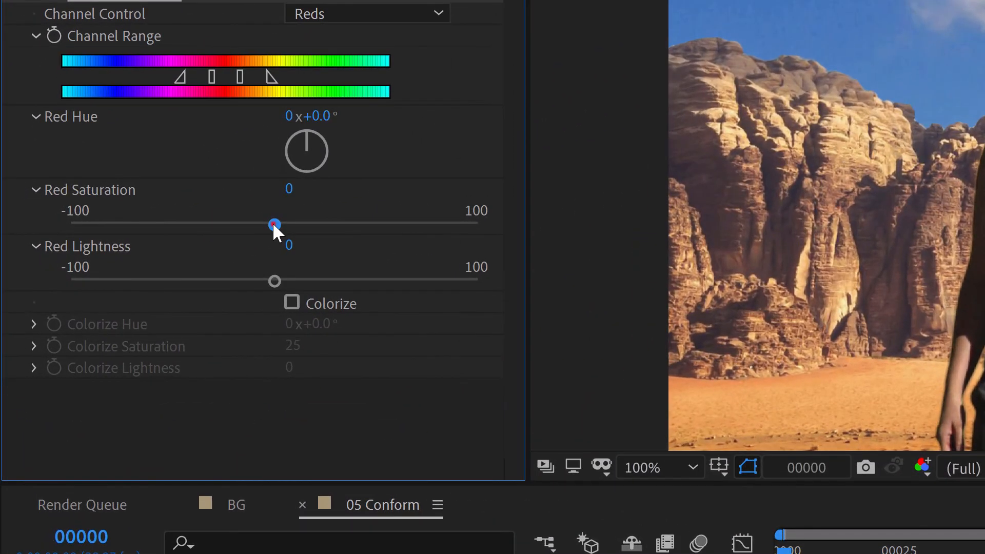
{"action": "left_click", "coordinate": [136, 219]}
{"action": "left_click_drag", "start_coordinate": [269, 224], "coordinate": [230, 222]}
{"action": "left_click_drag", "start_coordinate": [232, 222], "coordinate": [228, 222]}
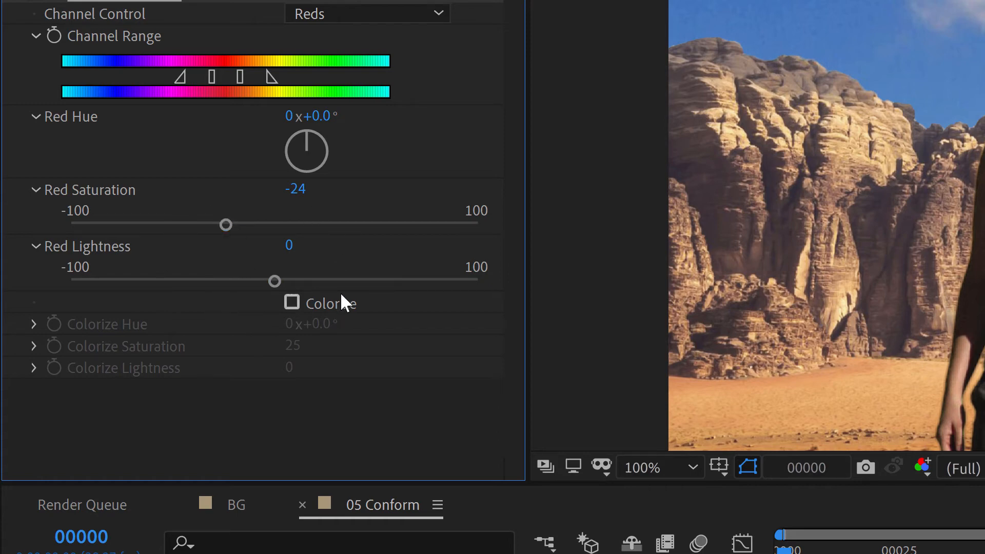
Step: Switch the channel to Cyans and set Cyan Lightness to 14
{"action": "left_click", "coordinate": [437, 12]}
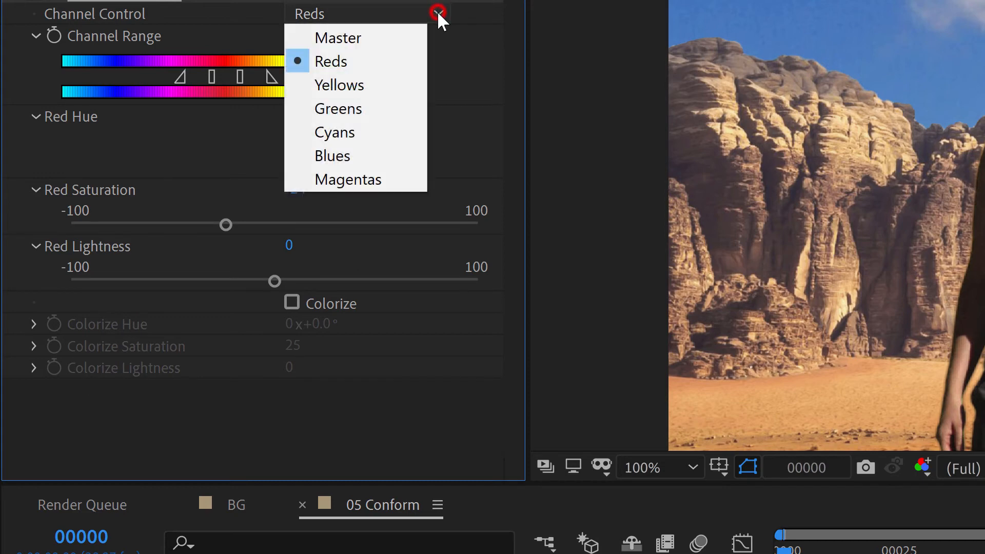
{"action": "left_click", "coordinate": [376, 138]}
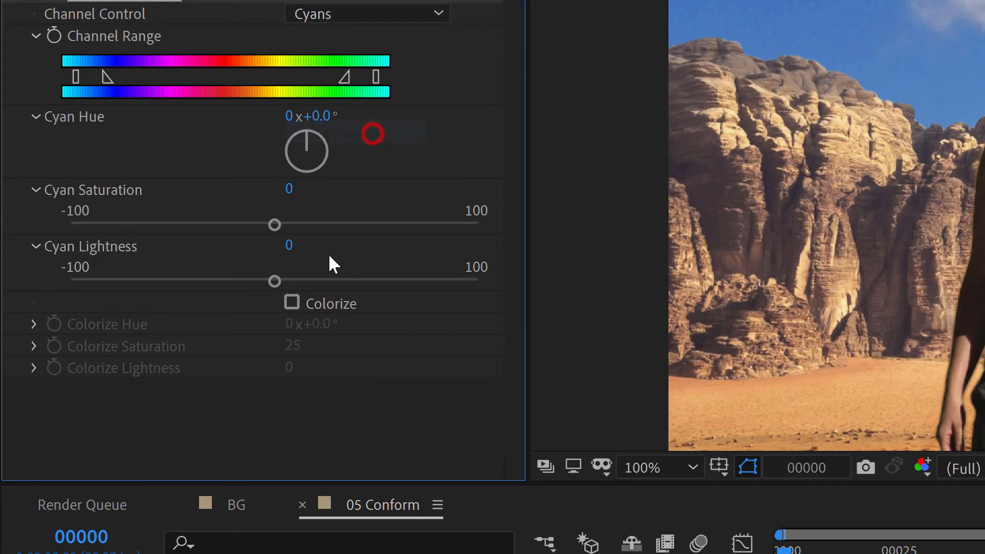
{"action": "left_click_drag", "start_coordinate": [278, 281], "coordinate": [302, 281]}
Step: Switch the channel to Blues and set Blue Lightness to 14
{"action": "left_click", "coordinate": [392, 14]}
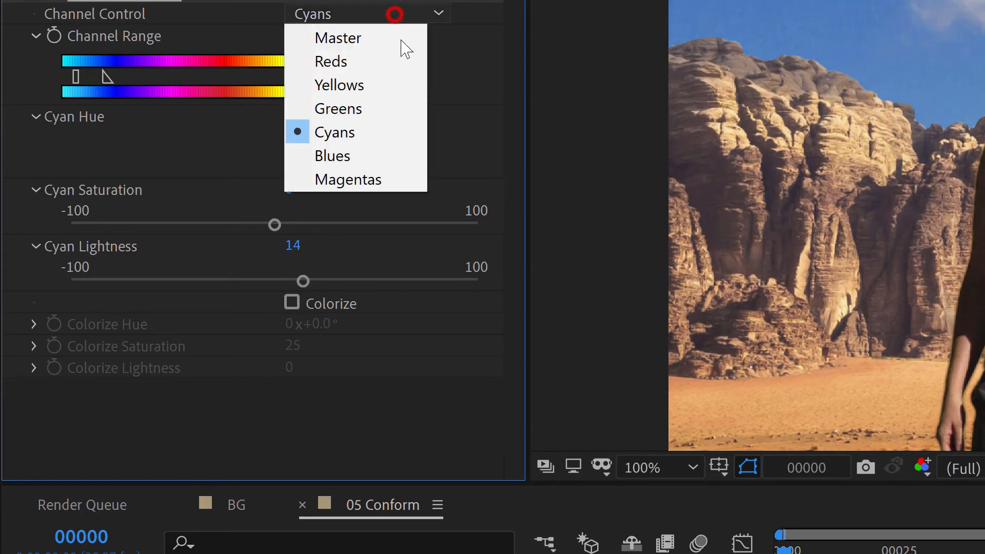
{"action": "left_click", "coordinate": [393, 159]}
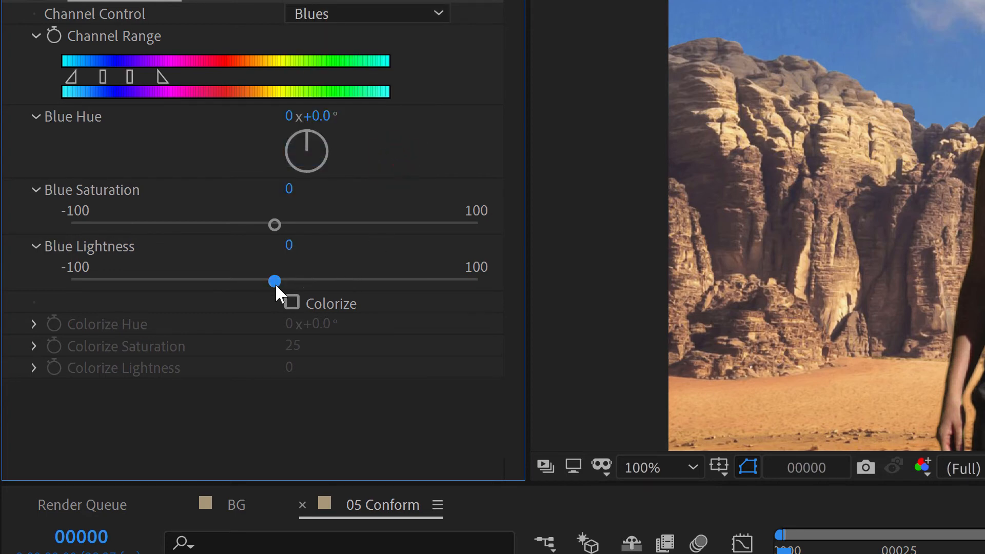
{"action": "left_click_drag", "start_coordinate": [275, 281], "coordinate": [299, 279]}
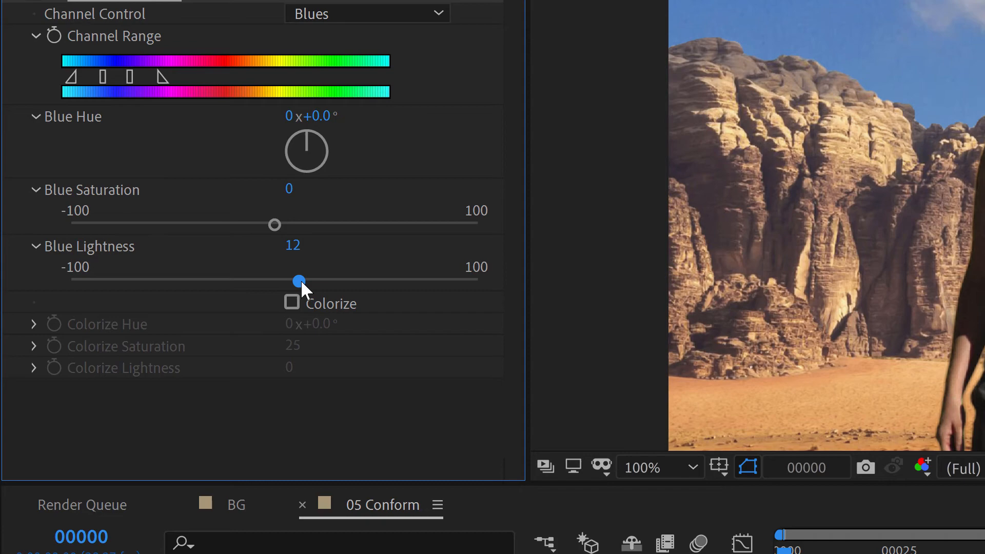
{"action": "left_click_drag", "start_coordinate": [305, 280], "coordinate": [306, 281]}
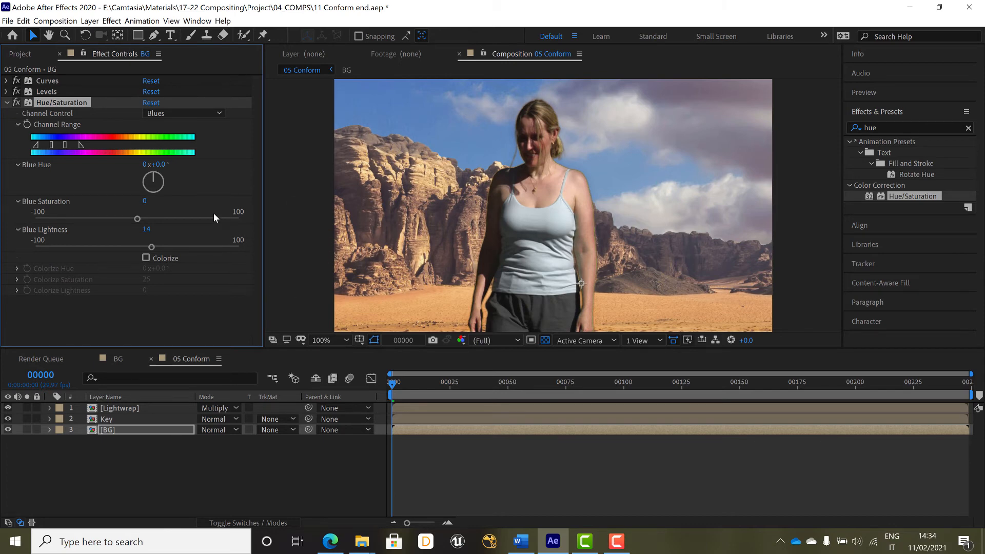
Step: Copy the Hue/Saturation effect from the BG layer and paste it onto the Lightwrap layer
{"action": "left_click", "coordinate": [18, 124]}
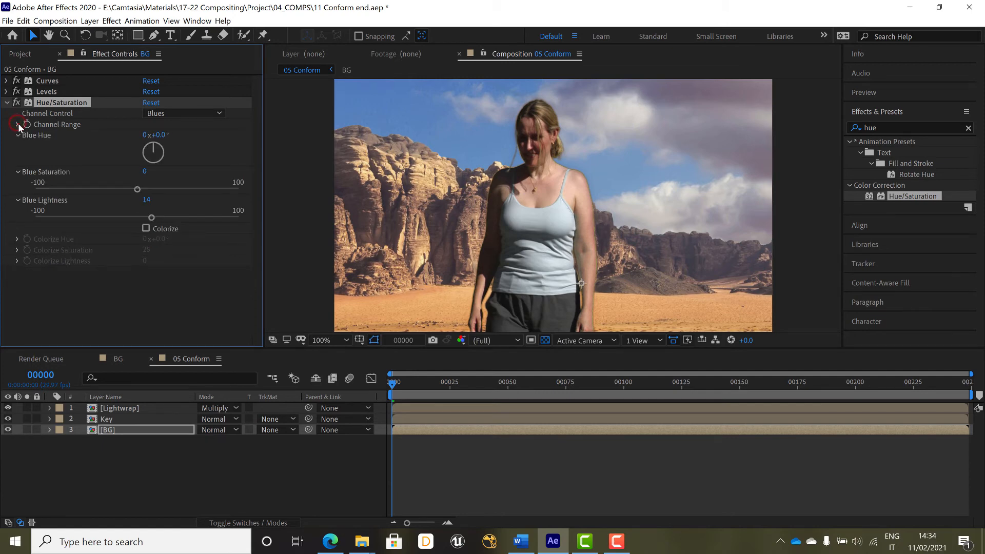
{"action": "left_click", "coordinate": [18, 124]}
{"action": "key", "text": "ctrl+c"}
{"action": "left_click", "coordinate": [6, 103]}
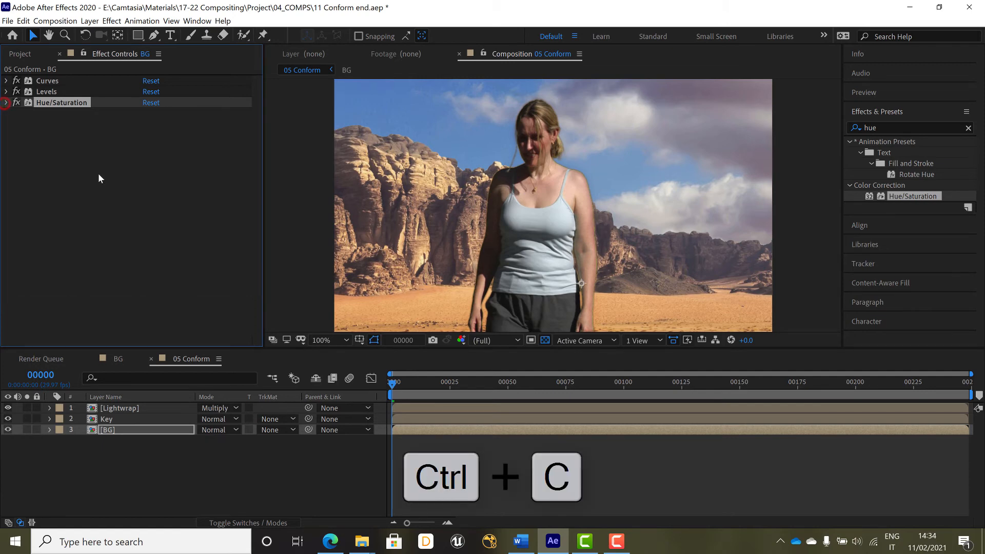
{"action": "left_click", "coordinate": [132, 406]}
{"action": "key", "text": "ctrl+v"}
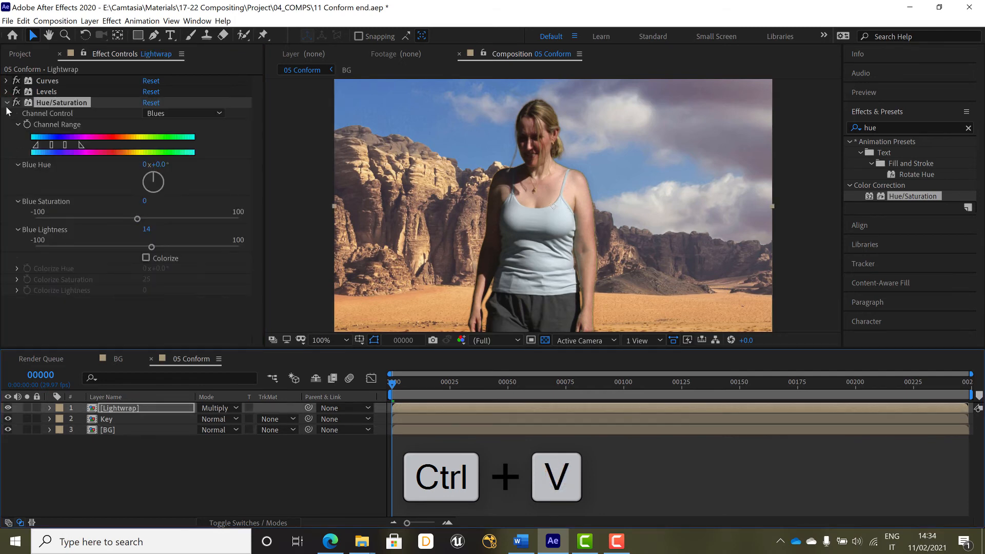
{"action": "left_click", "coordinate": [6, 103]}
{"action": "left_click", "coordinate": [90, 226]}
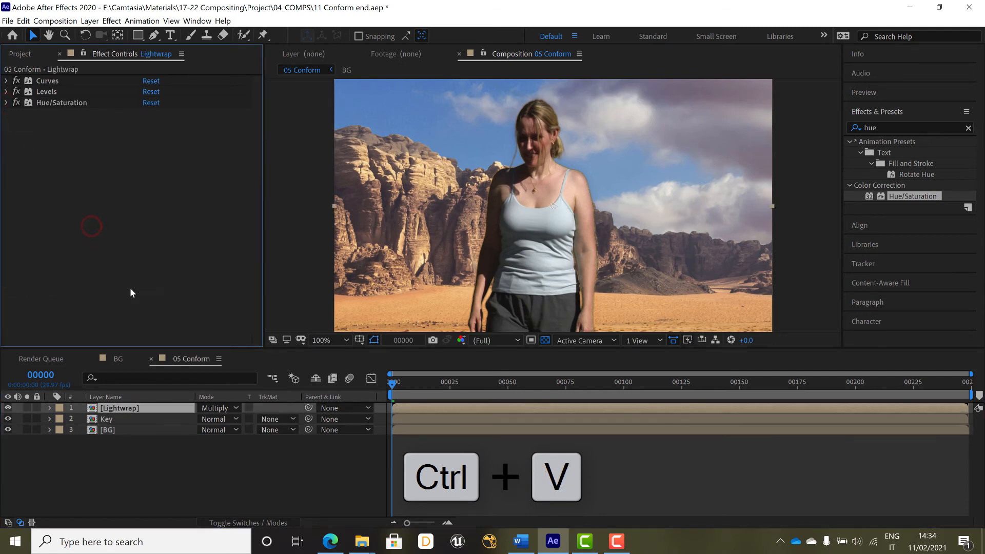
Step: Change the Lightwrap layer's blending mode to Add
{"action": "left_click", "coordinate": [252, 522]}
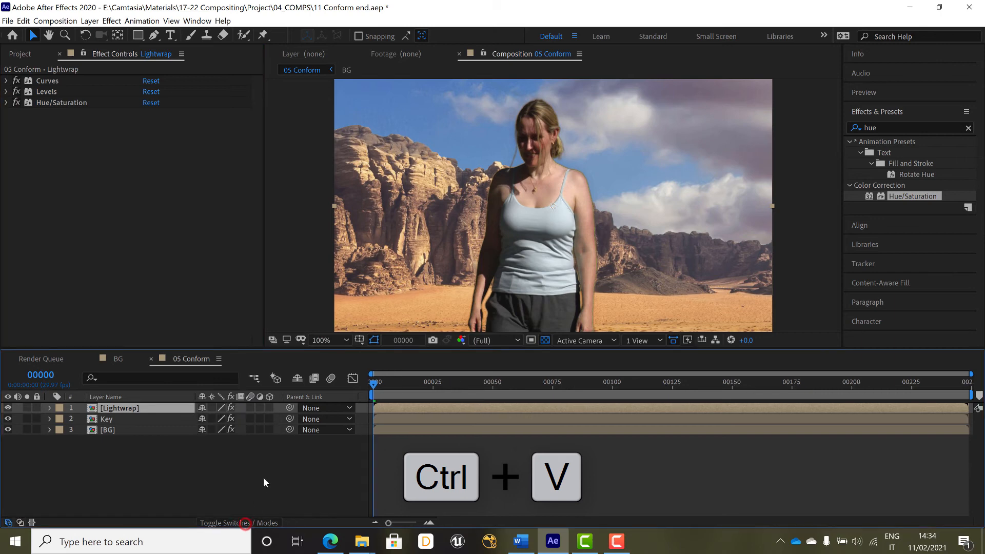
{"action": "left_click", "coordinate": [21, 54]}
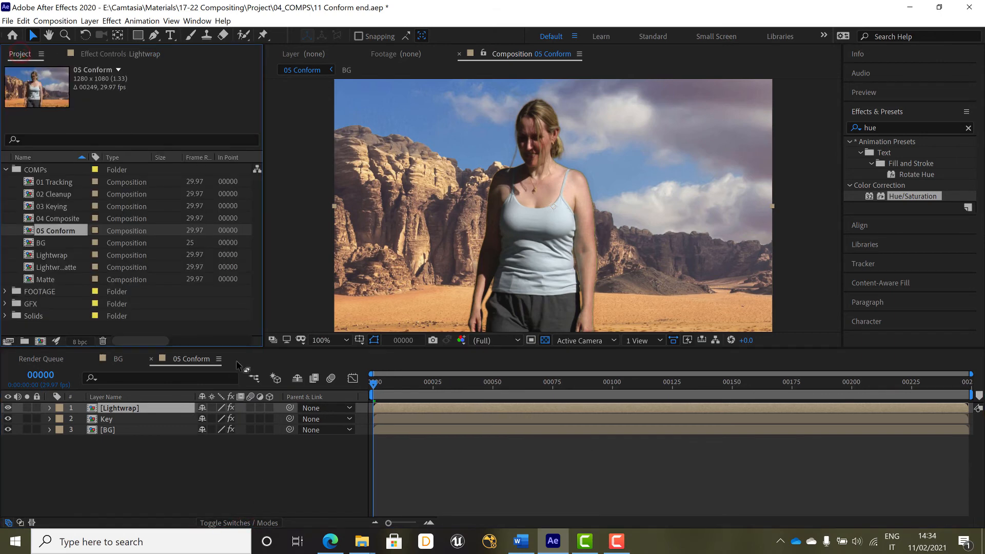
{"action": "left_click", "coordinate": [238, 523]}
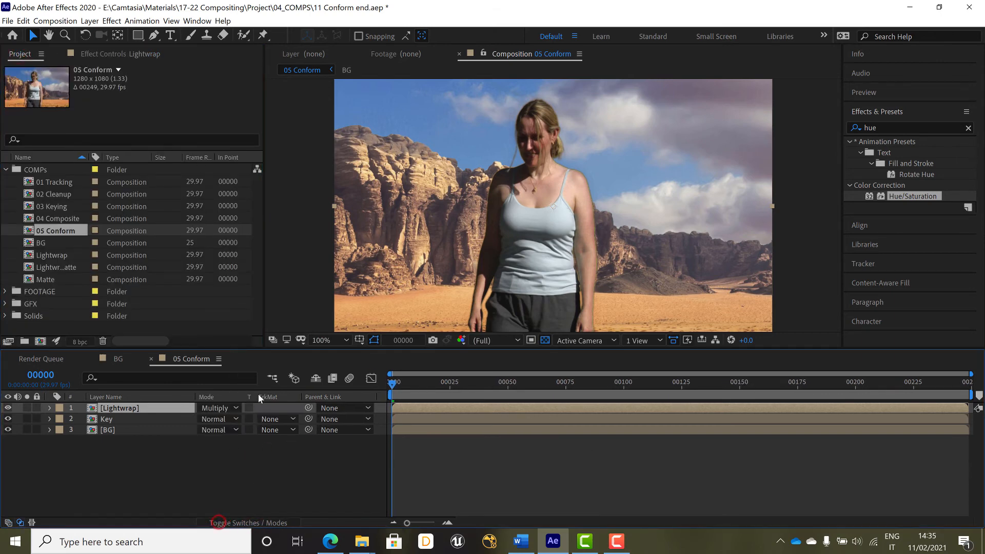
{"action": "left_click", "coordinate": [238, 408]}
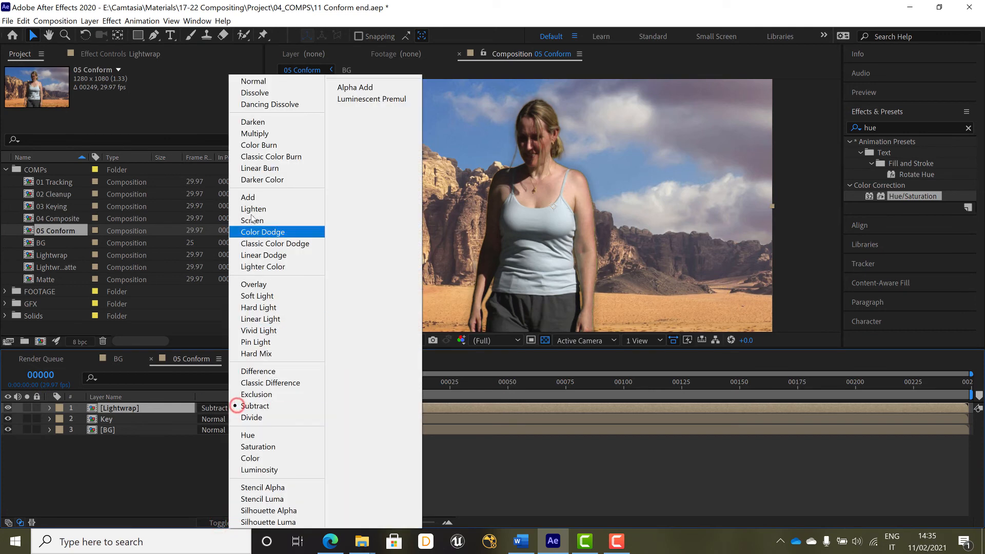
{"action": "left_click", "coordinate": [259, 198]}
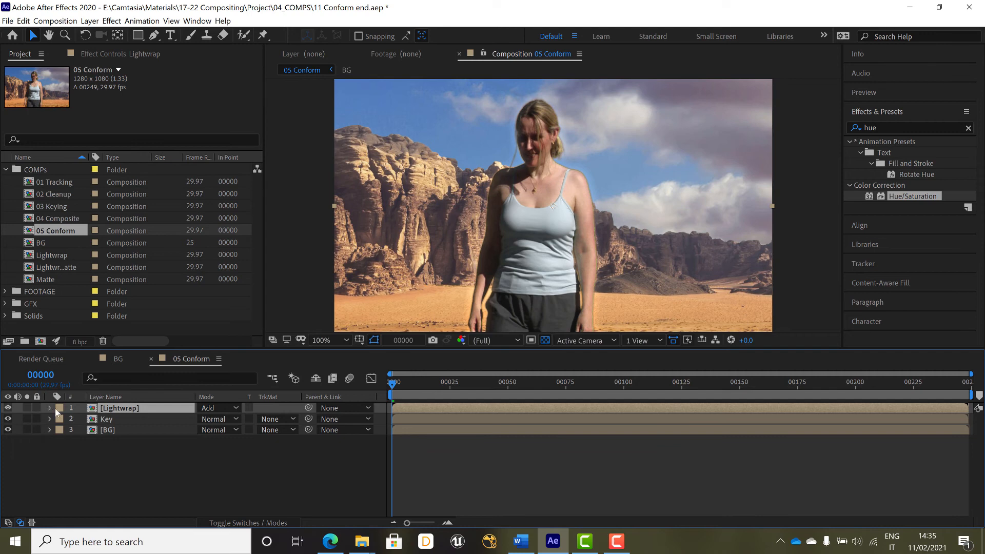
Step: Set the Lightwrap layer's opacity to 31% and scrub the timeline to check the result
{"action": "key", "text": "t"}
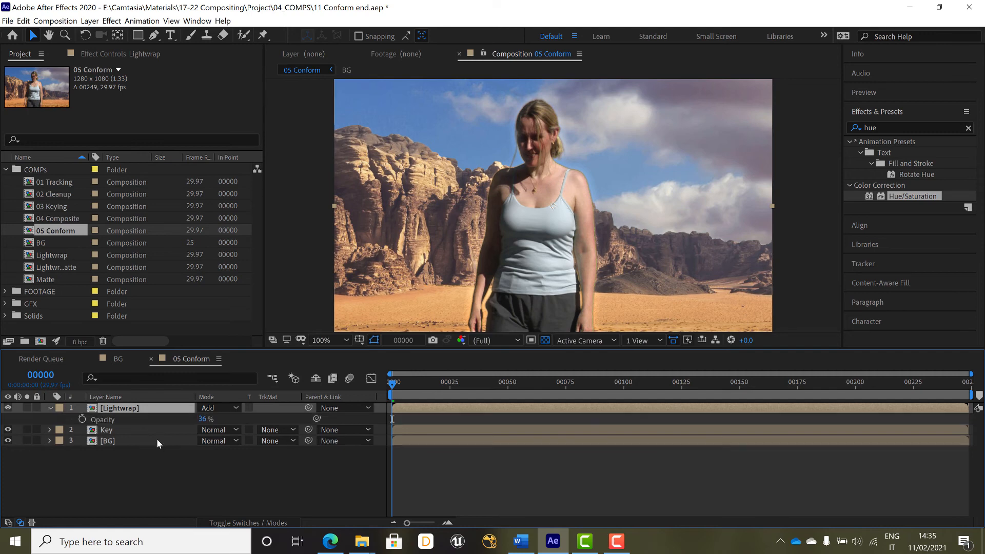
{"action": "left_click", "coordinate": [203, 419]}
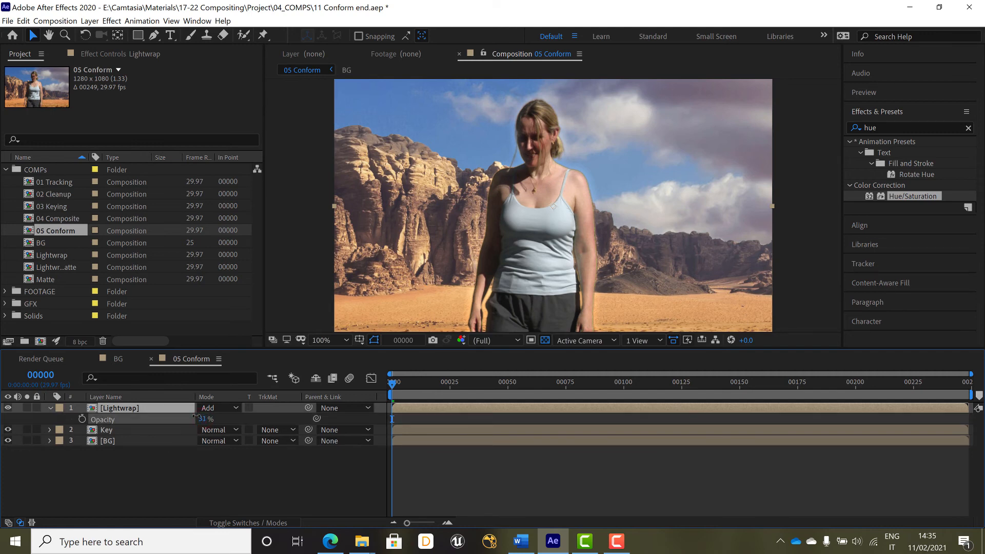
{"action": "left_click", "coordinate": [192, 469]}
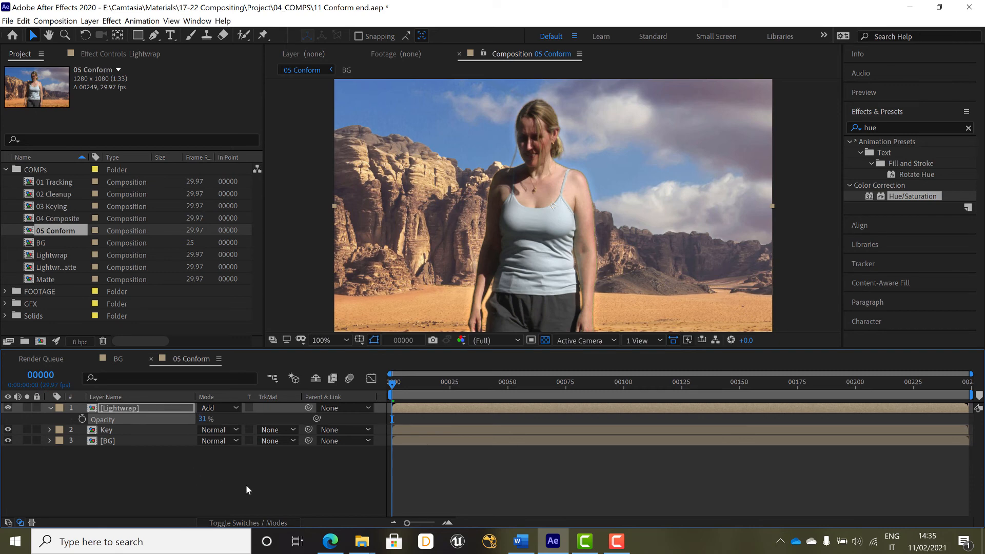
{"action": "left_click", "coordinate": [50, 408]}
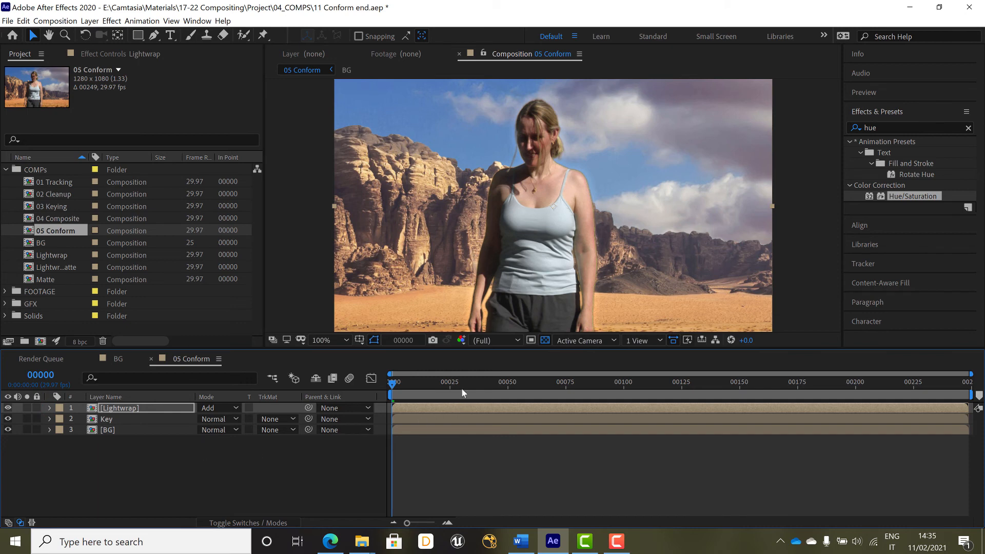
{"action": "left_click_drag", "start_coordinate": [463, 385], "coordinate": [594, 385]}
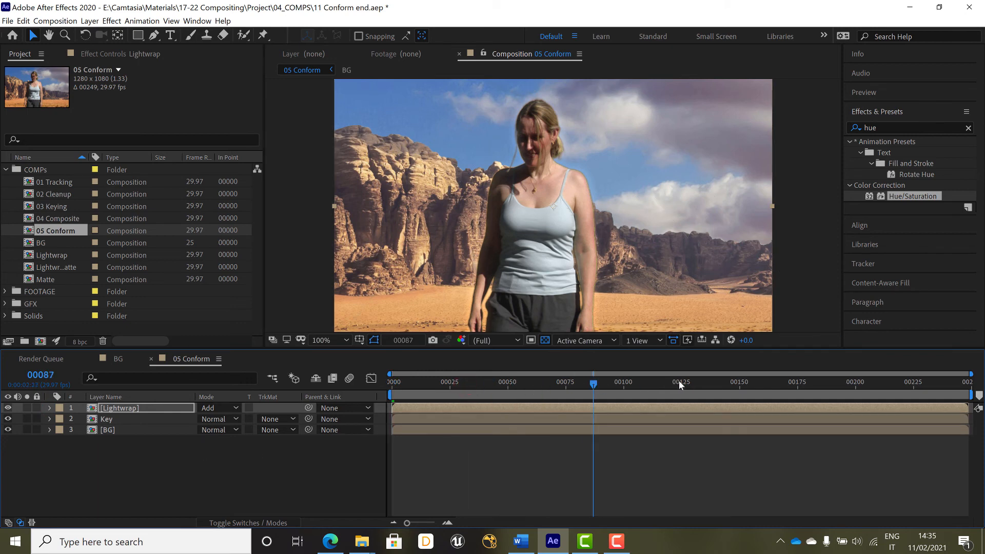